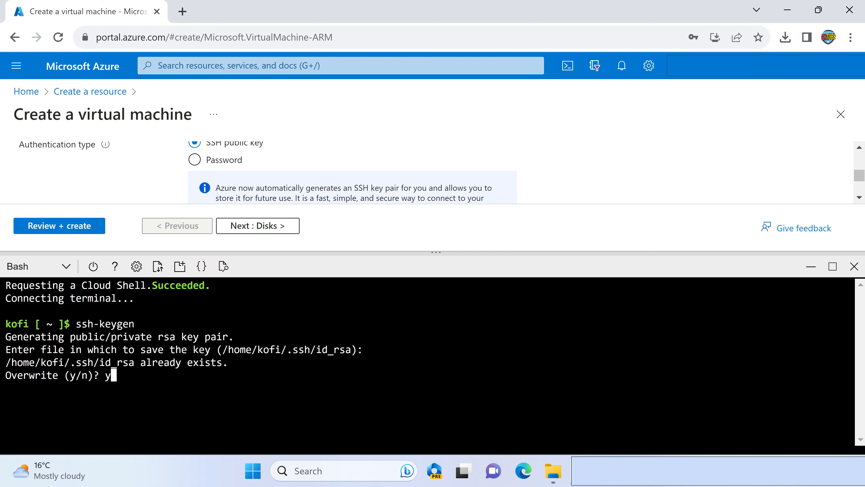
- Overwrite the existing id_rsa file and finish generating the SSH key pair with an empty passphrase
key("Return")
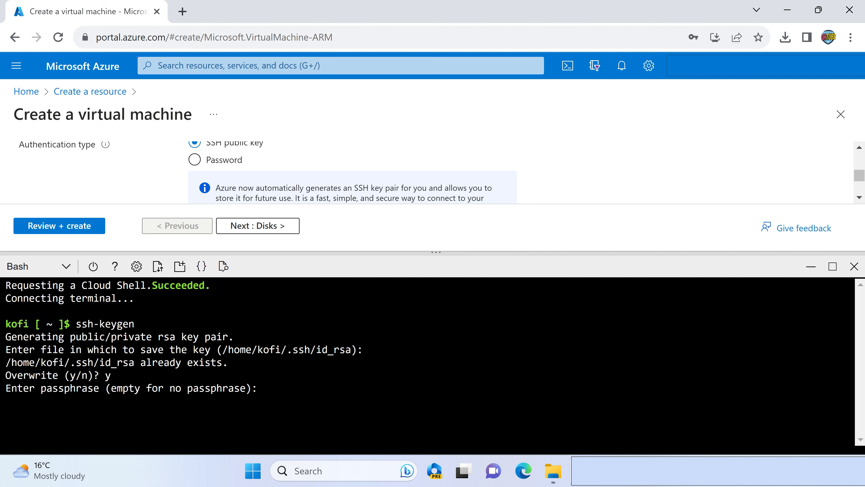
key("Return")
key("Return")
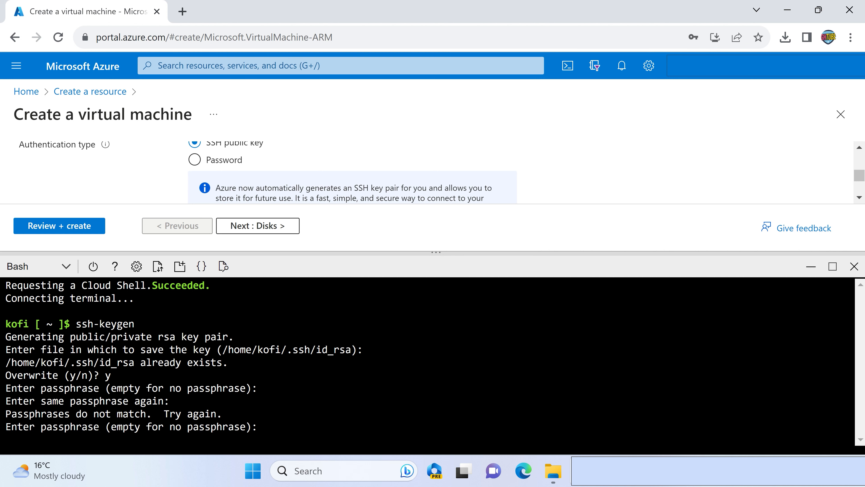
key("Return")
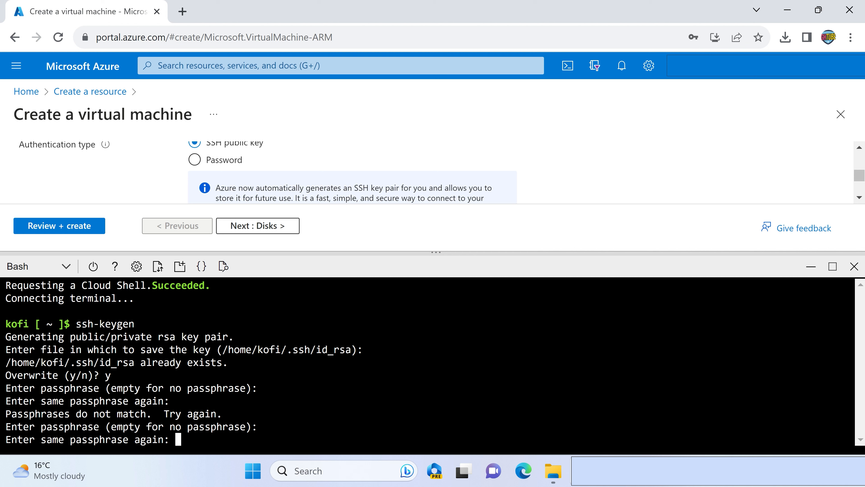
key("Return")
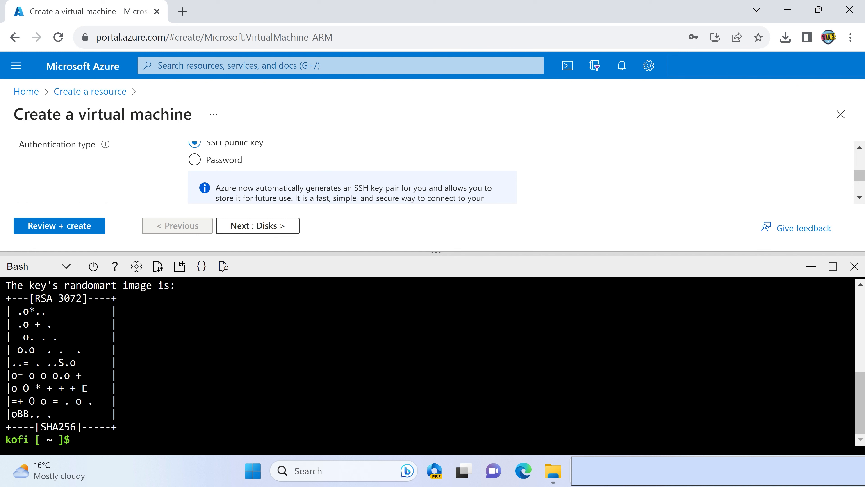
- Change to the .ssh directory and list the key files in it
type("cd ")
type(".ssh")
key("BackSpace")
type("h")
key("Return")
type("ls")
key("Return")
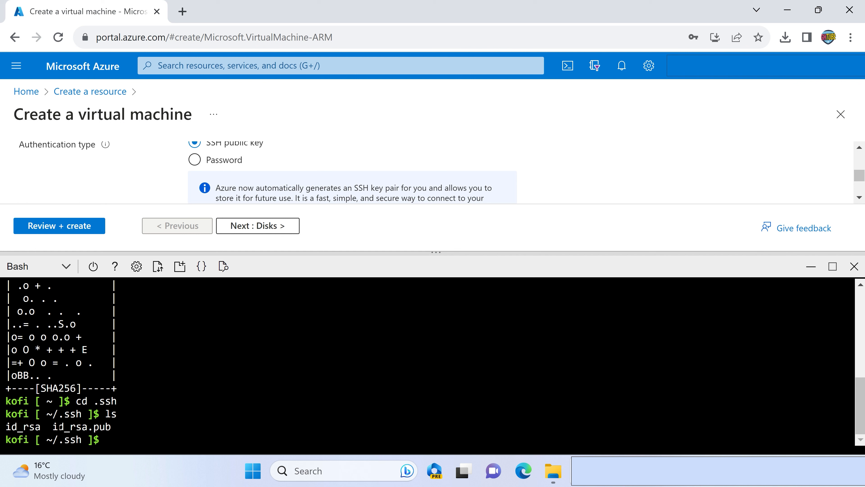
left_click_drag(53, 426, 127, 426)
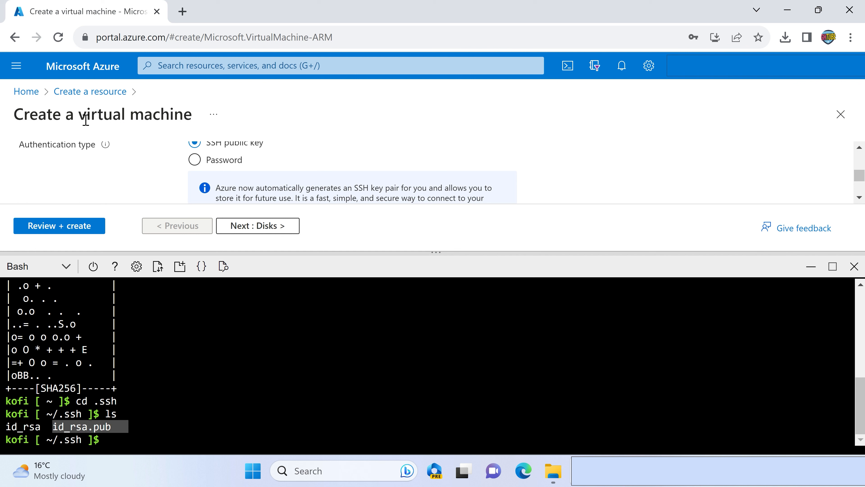
left_click(108, 439)
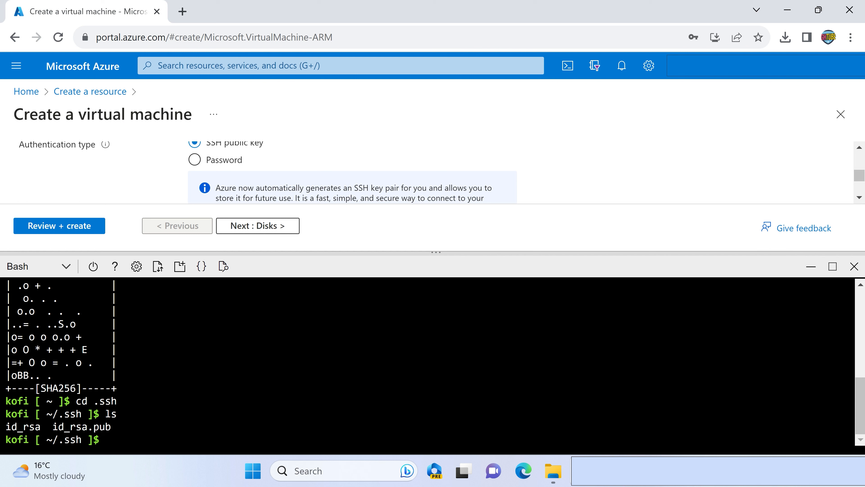
- Print the contents of id_rsa.pub with cat and copy the whole public key
type("cat id")
key("Tab")
type(".pub")
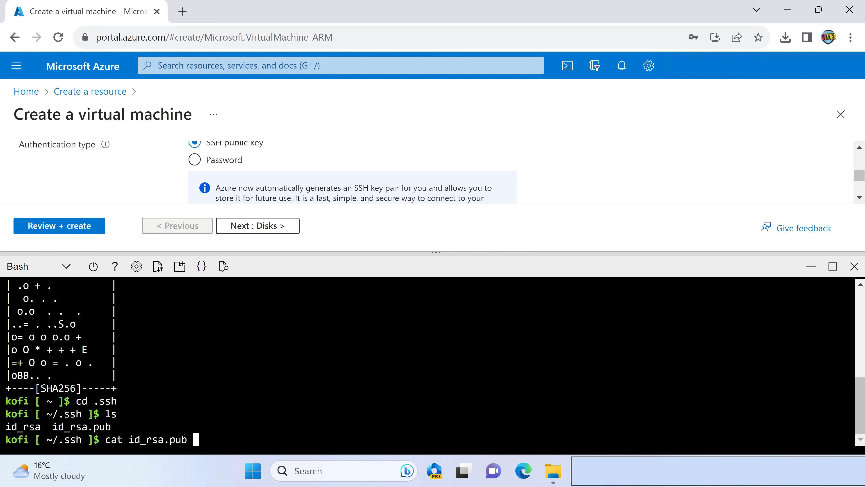
key("Return")
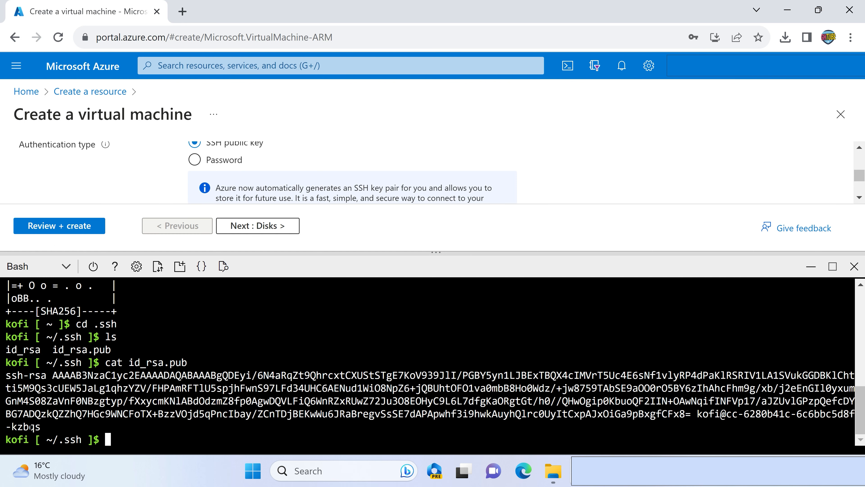
left_click_drag(41, 426, 7, 379)
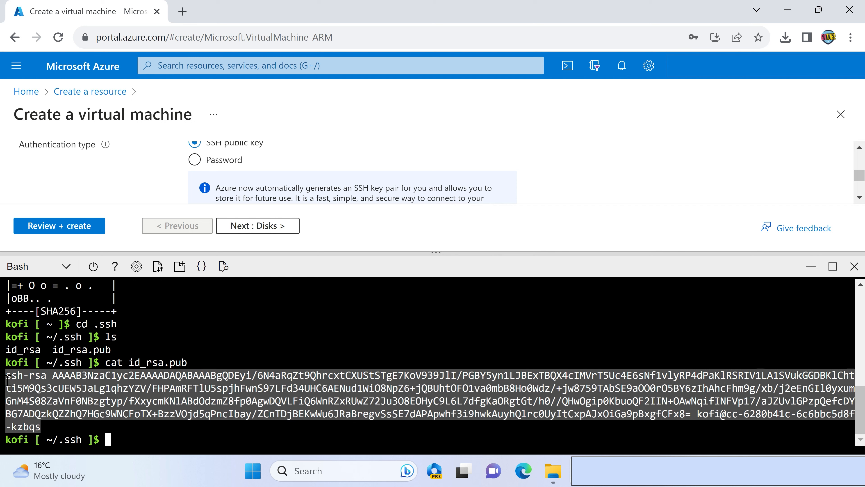
right_click(19, 380)
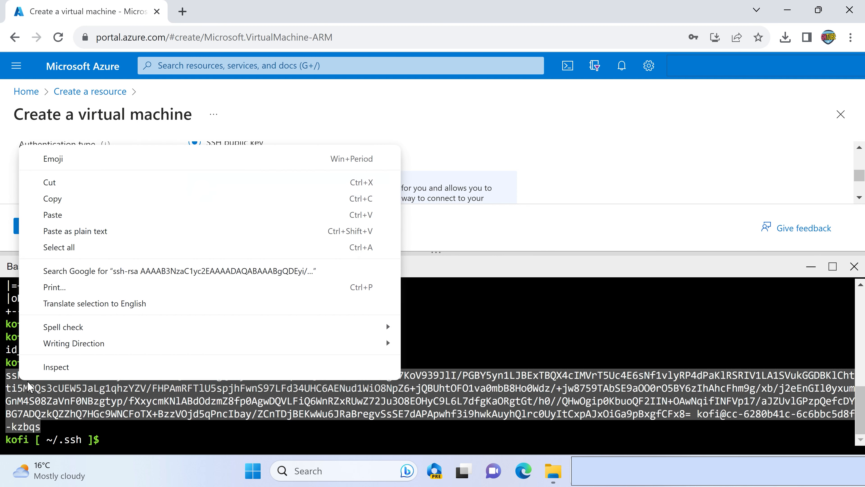
left_click(73, 200)
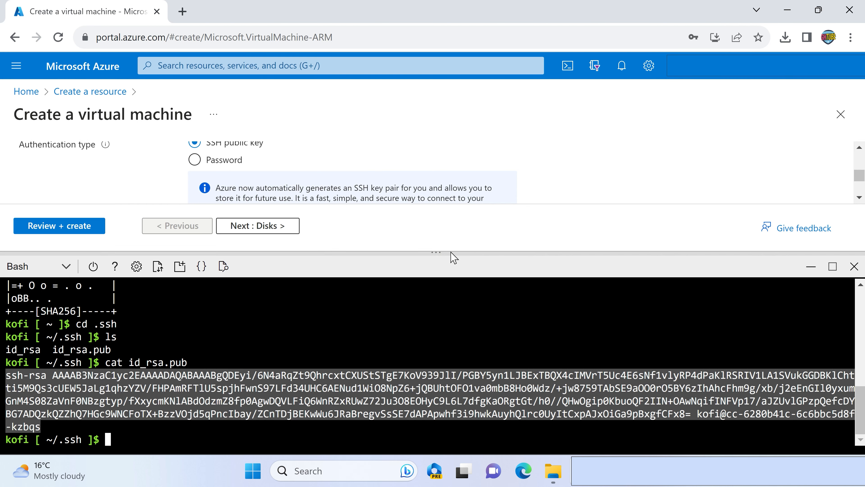
- Shrink the Cloud Shell pane and paste the copied key as the virtual machine's SSH public key
left_click_drag(451, 253, 447, 423)
left_click(202, 300)
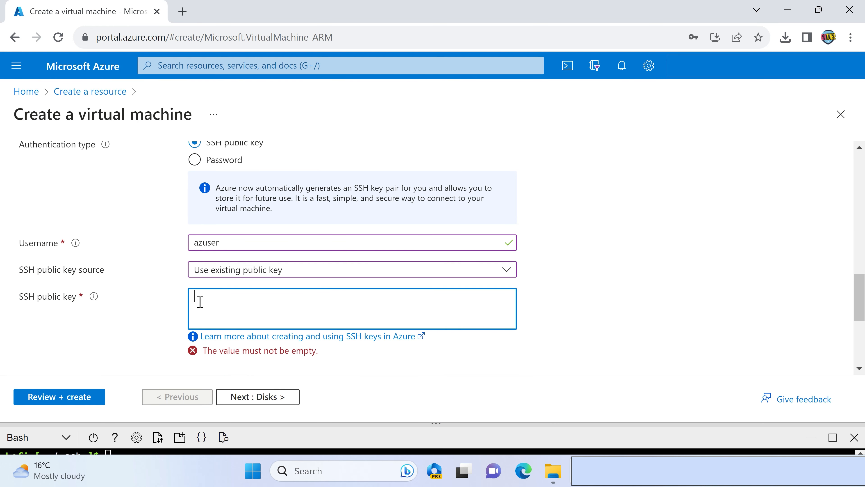
key("ctrl+v")
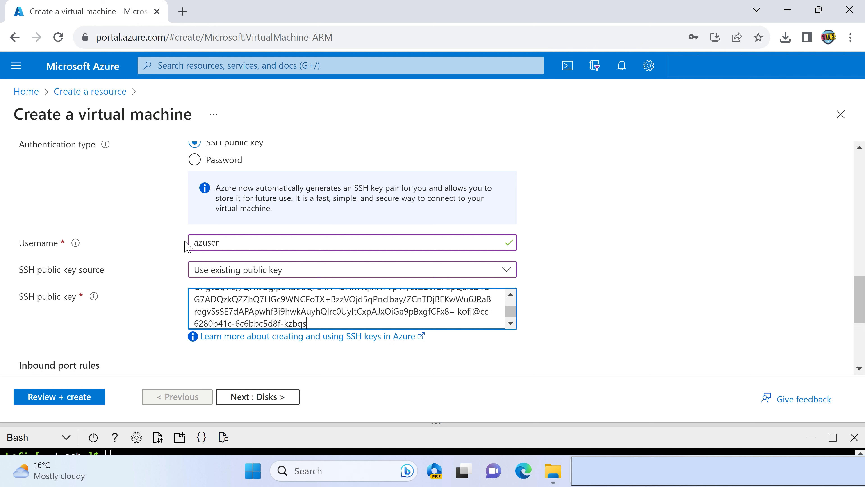
- Keep SSH (22) as the allowed inbound port and continue to the disk settings
scroll(599, 260, "down", 2)
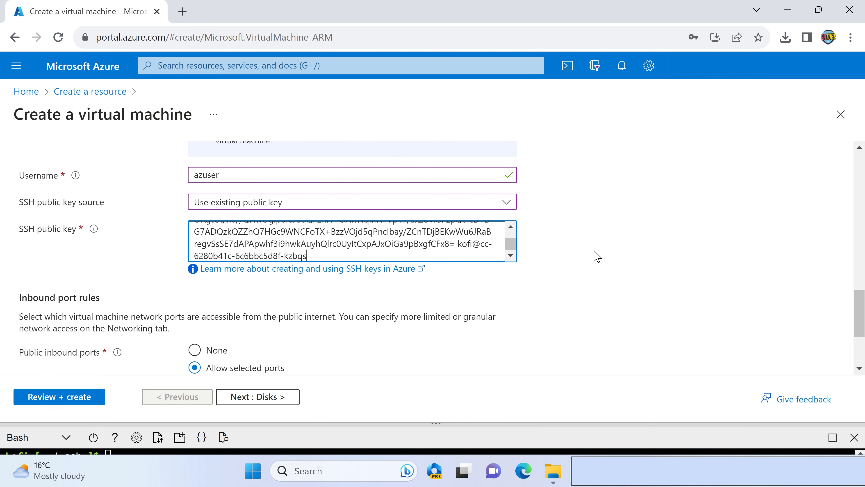
scroll(597, 257, "down", 4)
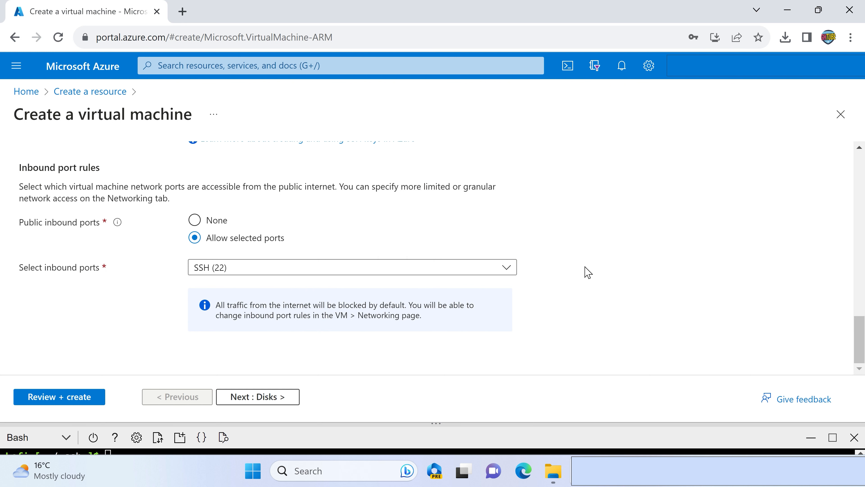
left_click(255, 403)
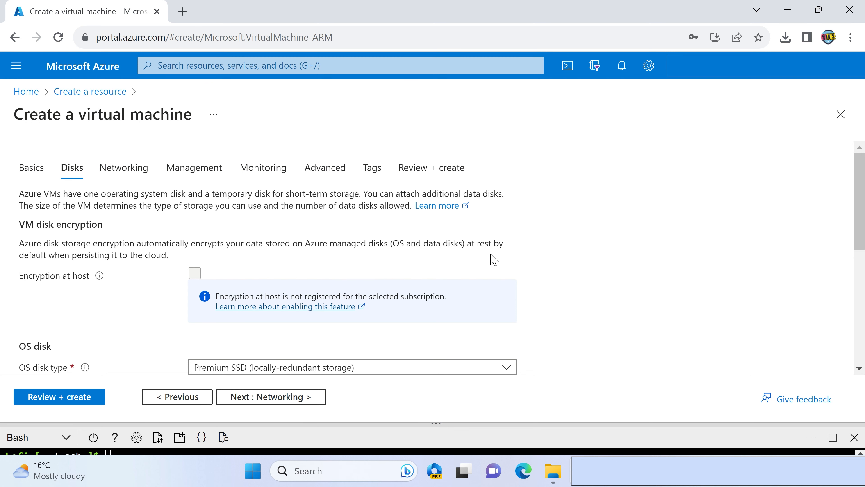
- Review the OS disk types, keep Premium SSD (locally-redundant storage), and continue to the networking settings
scroll(517, 259, "down", 2)
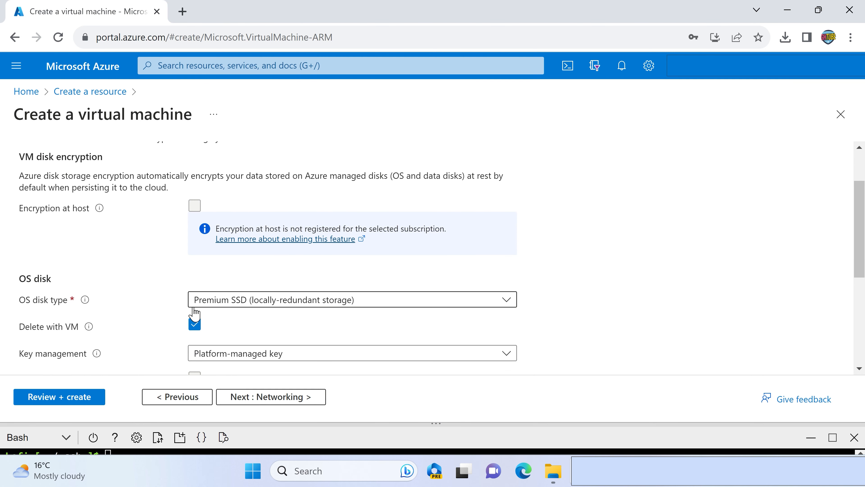
left_click(233, 300)
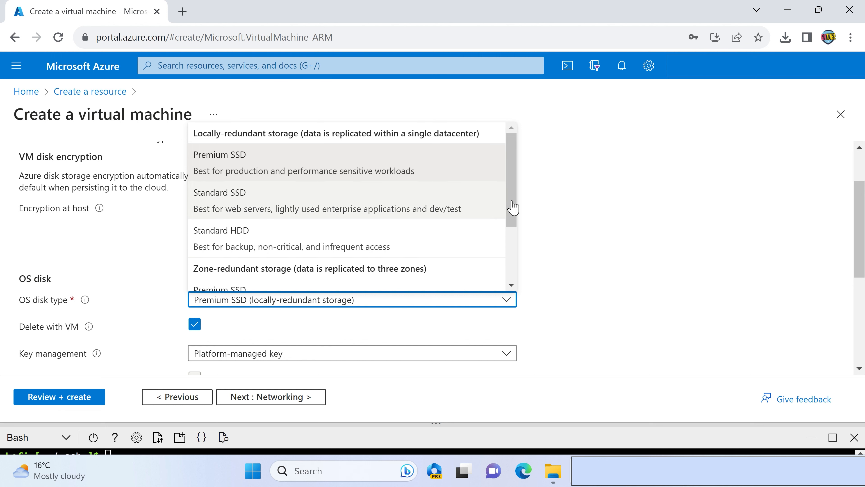
left_click(568, 207)
scroll(554, 241, "down", 2)
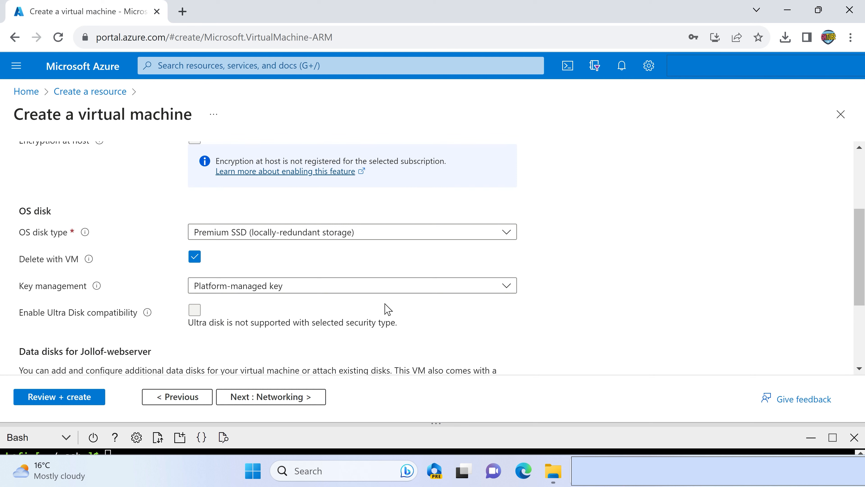
left_click(277, 398)
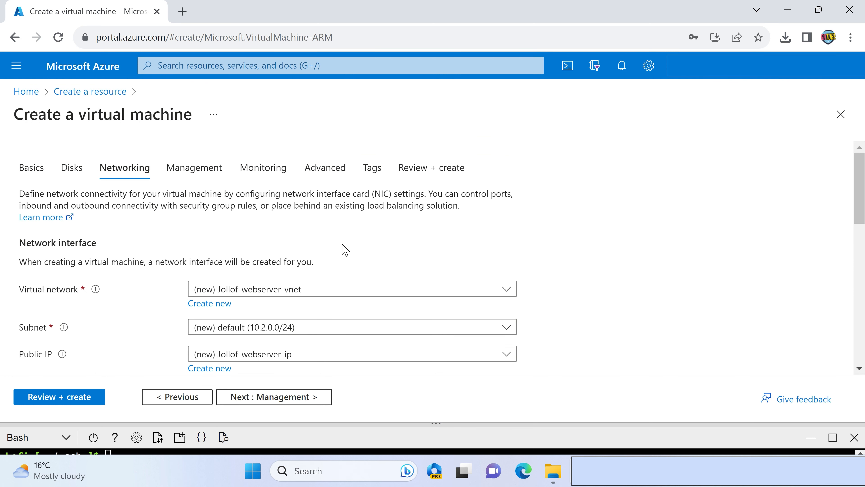
- Keep the default networking, management, monitoring and advanced settings, advancing as far as the tags page
scroll(345, 250, "down", 2)
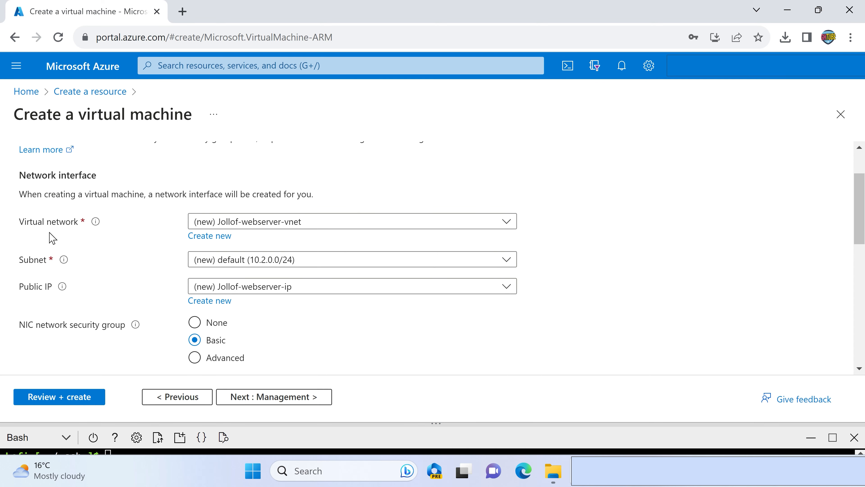
left_click(264, 399)
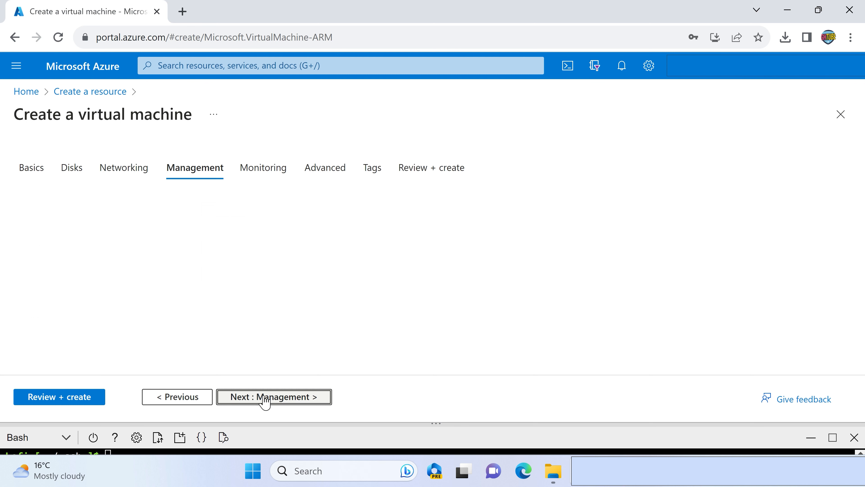
left_click(259, 400)
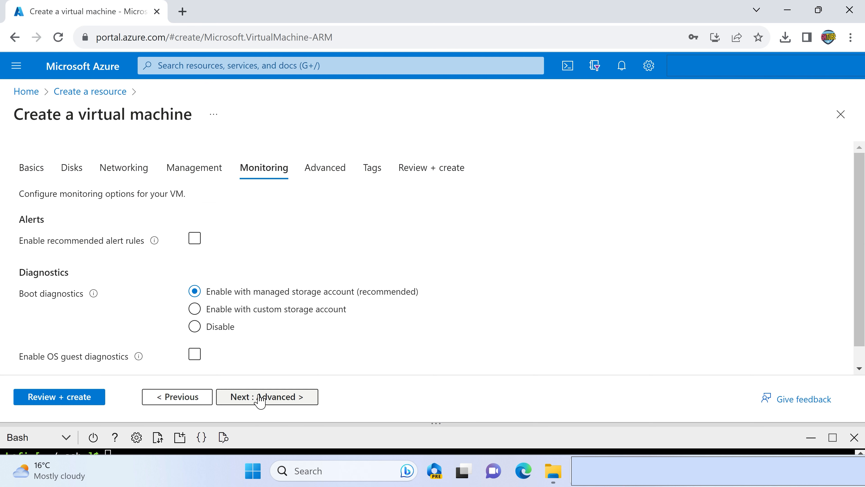
left_click(244, 400)
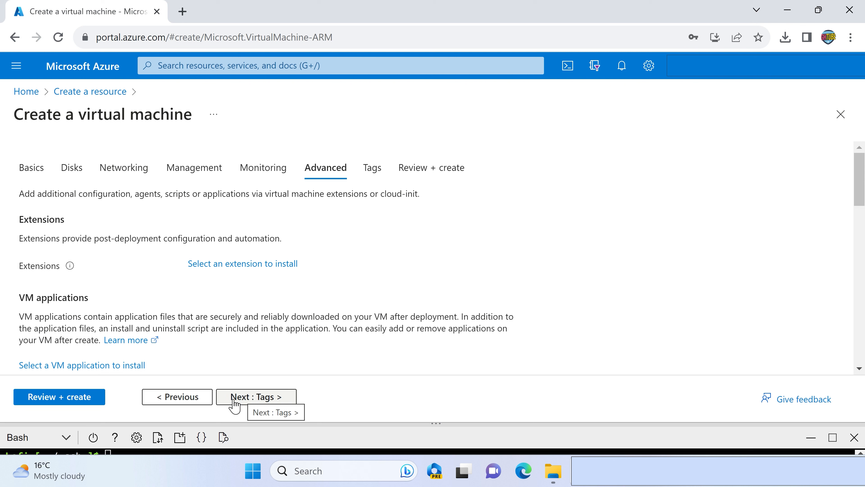
left_click(246, 399)
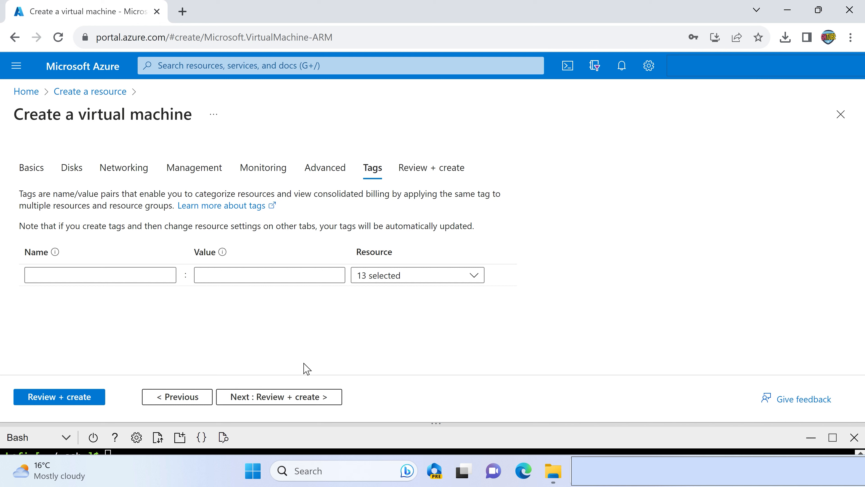
- Leave the tags empty, review the validated configuration and its price, and create the virtual machine
left_click(264, 397)
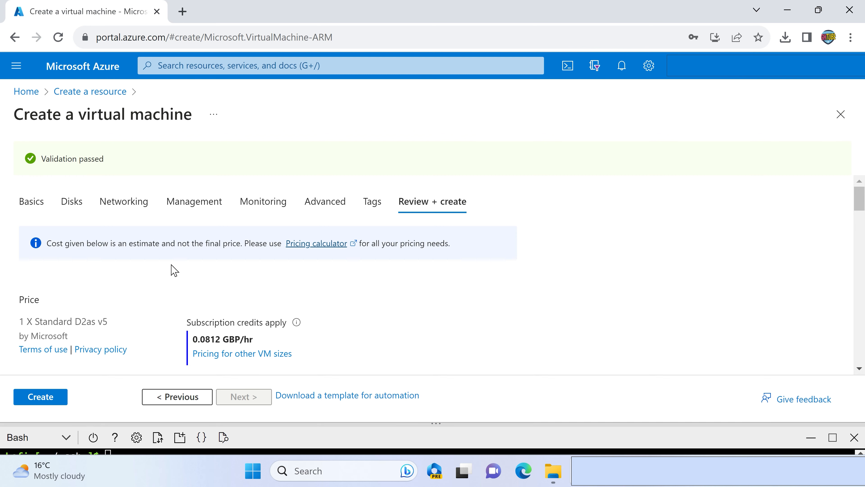
scroll(161, 266, "down", 2)
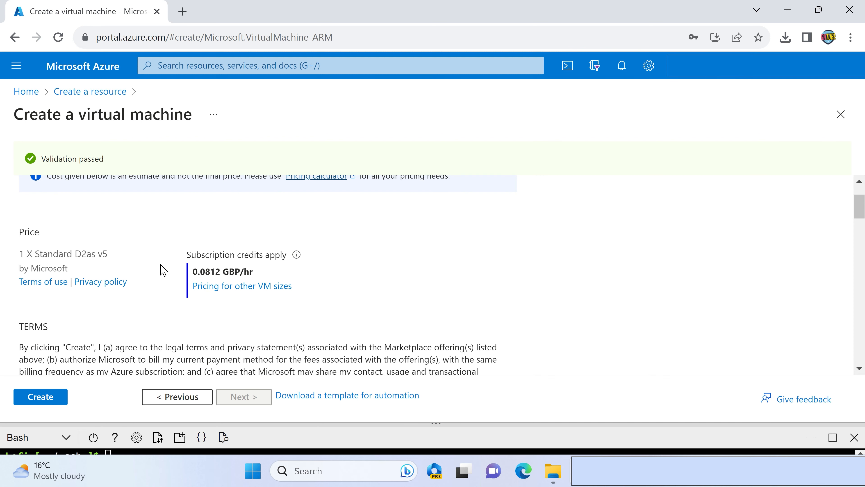
left_click(43, 399)
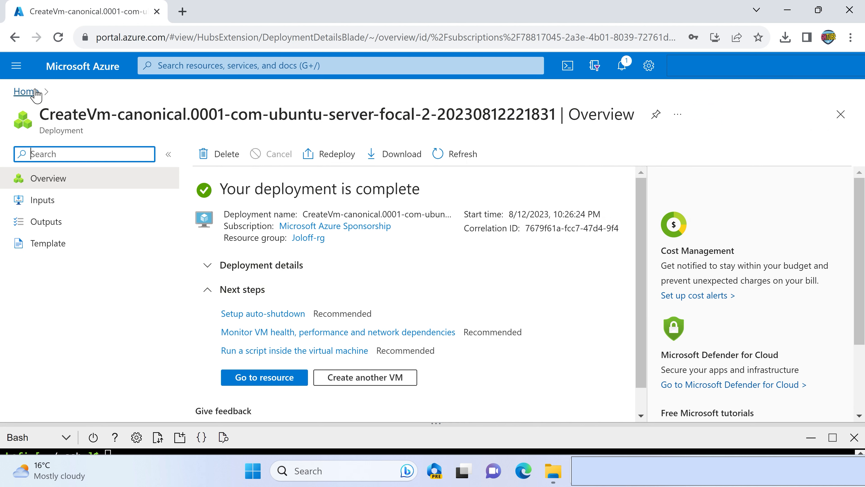
- Search the portal for "vir" and open the Virtual machines service
left_click(180, 65)
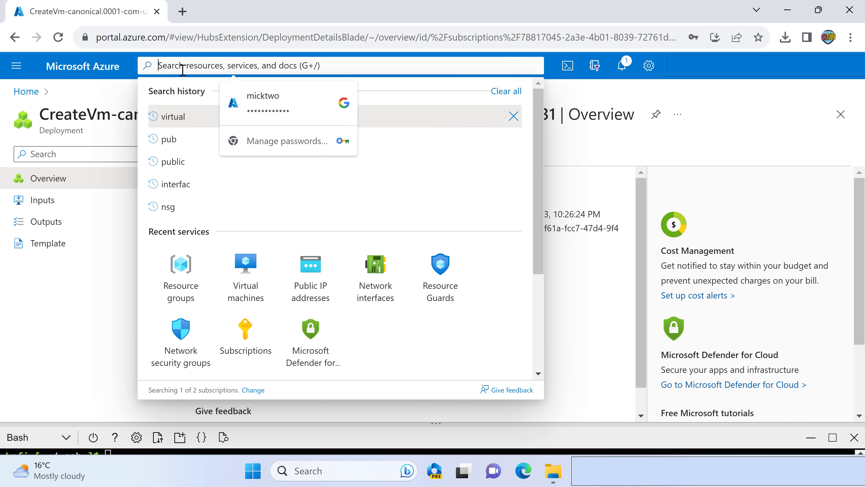
type("vir")
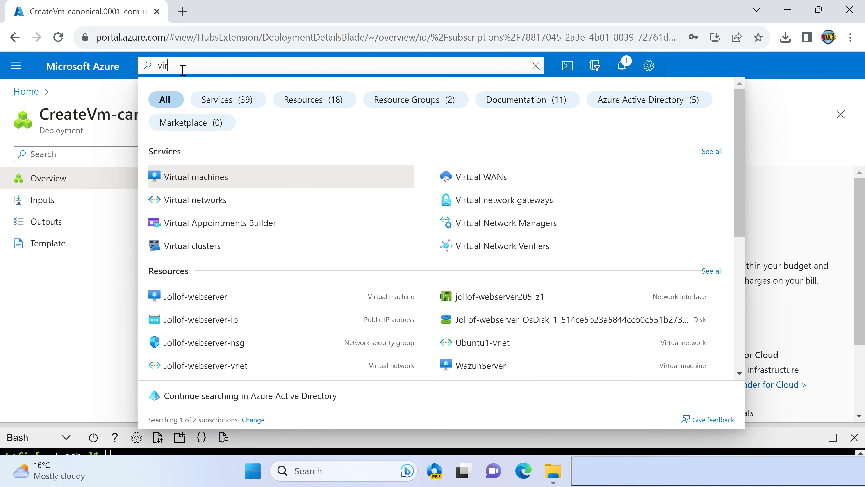
left_click(206, 178)
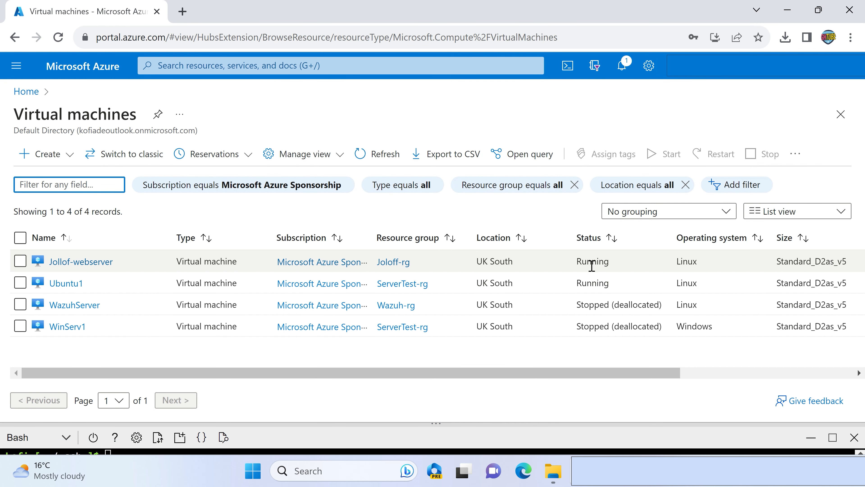
- Check the status of Jollof-webserver, open its overview and copy its public IP address
left_click_drag(581, 262, 613, 265)
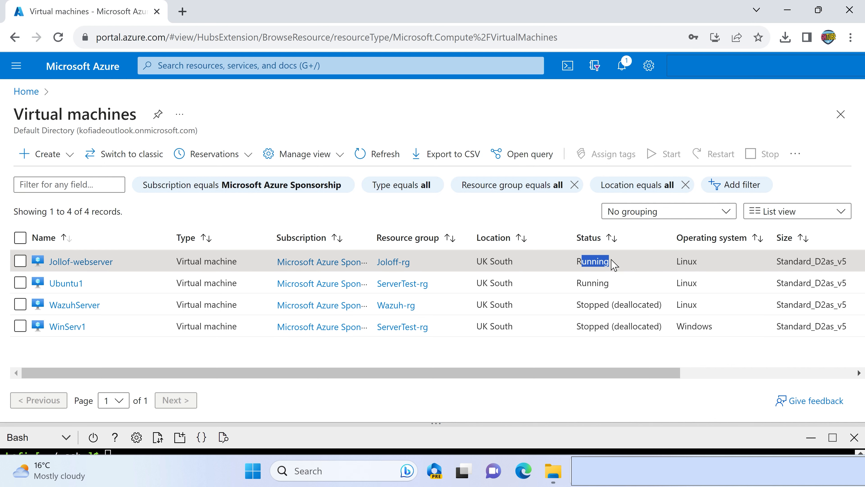
left_click(63, 262)
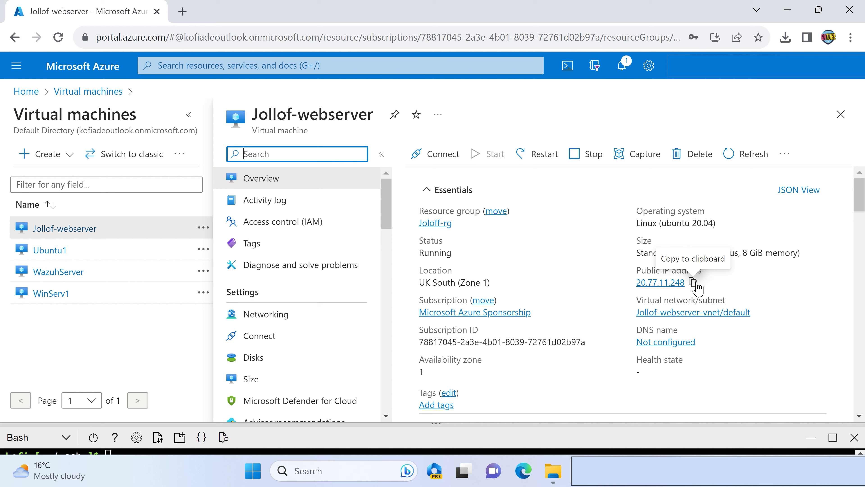
left_click(694, 283)
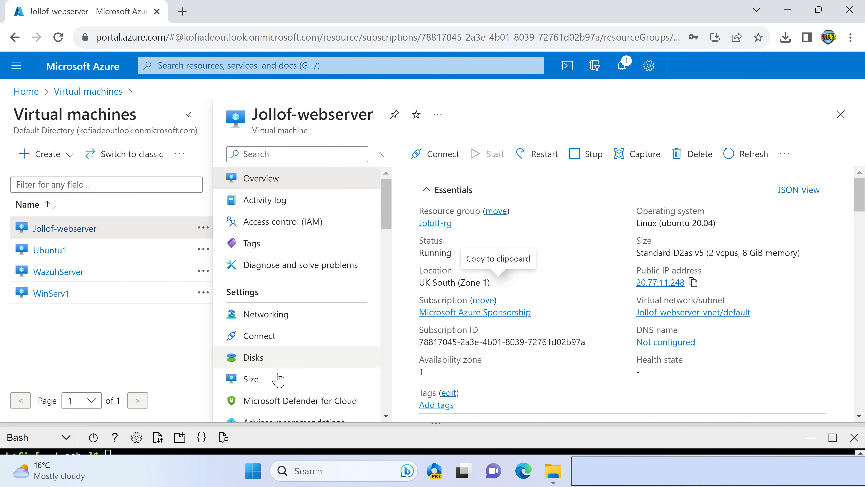
- Enlarge the Cloud Shell pane and list the key files in the .ssh folder with ls
left_click_drag(319, 426, 322, 332)
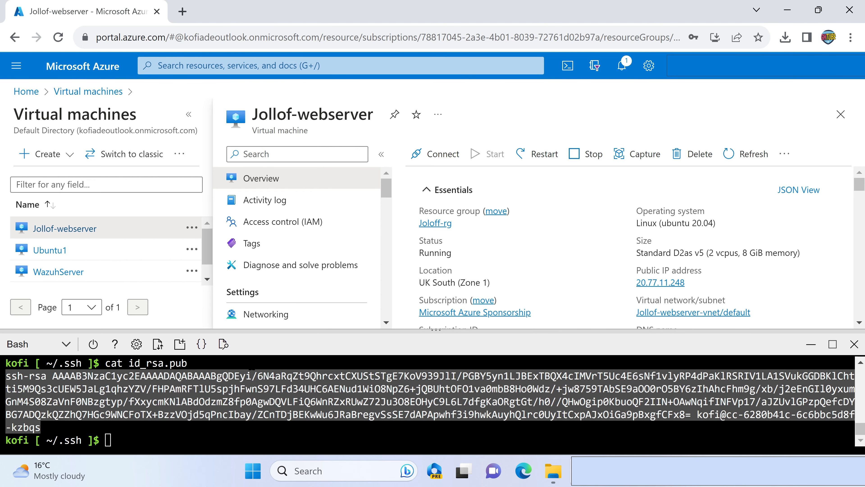
scroll(338, 387, "up", 10)
scroll(338, 387, "down", 3)
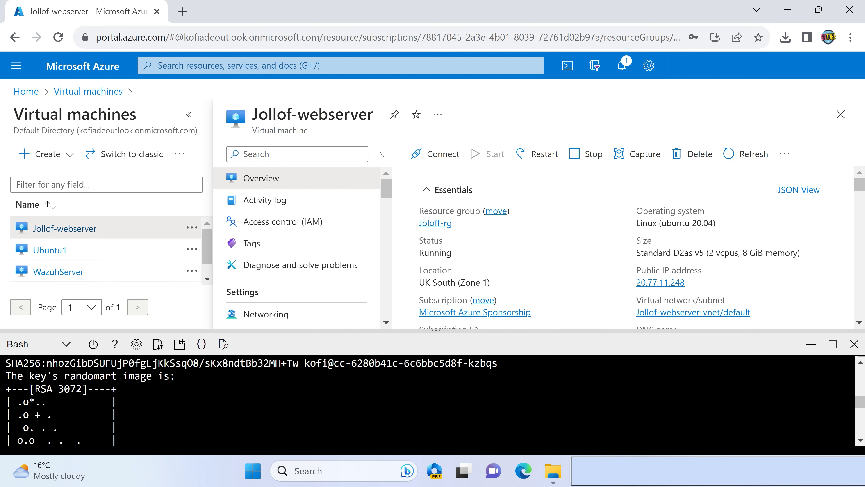
scroll(339, 387, "down", 5)
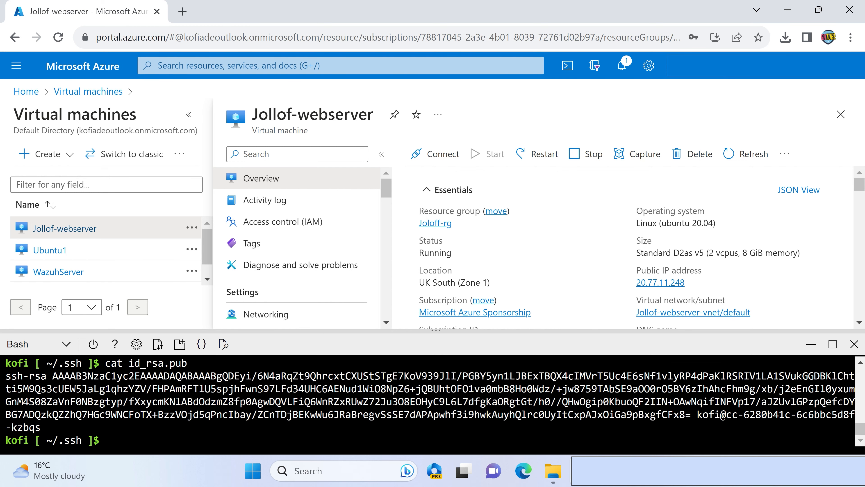
type("ls")
key("Return")
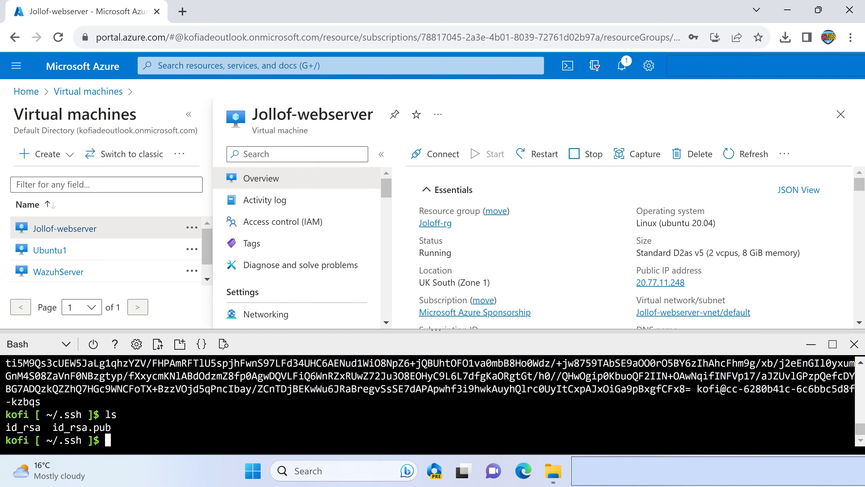
left_click_drag(5, 427, 30, 427)
left_click_drag(415, 331, 416, 265)
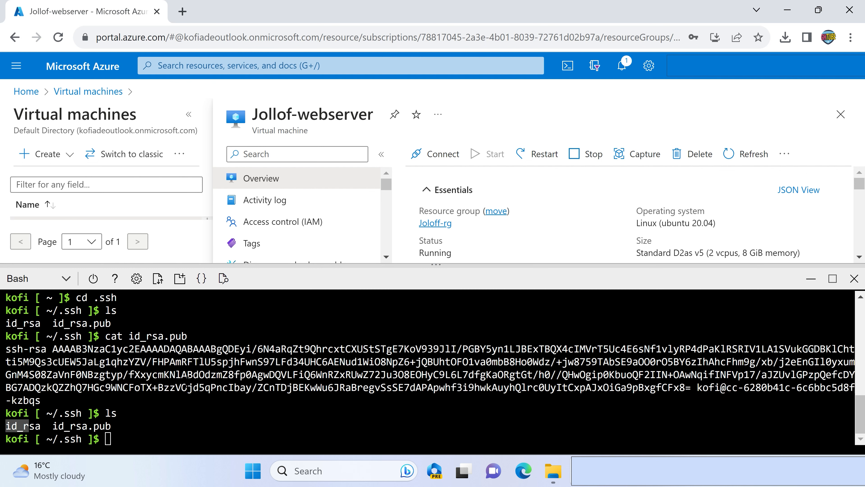
- Download the private key file id_rsa from Cloud Shell to the local computer
left_click(211, 431)
type("down")
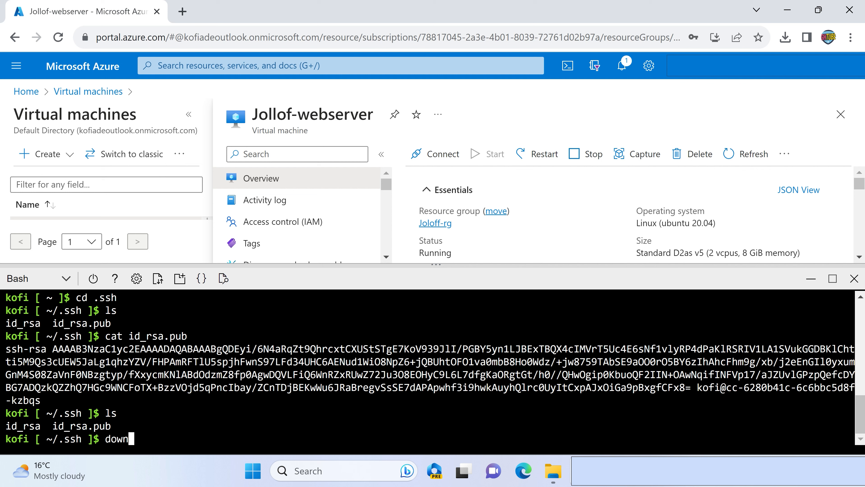
type("load id_rsa")
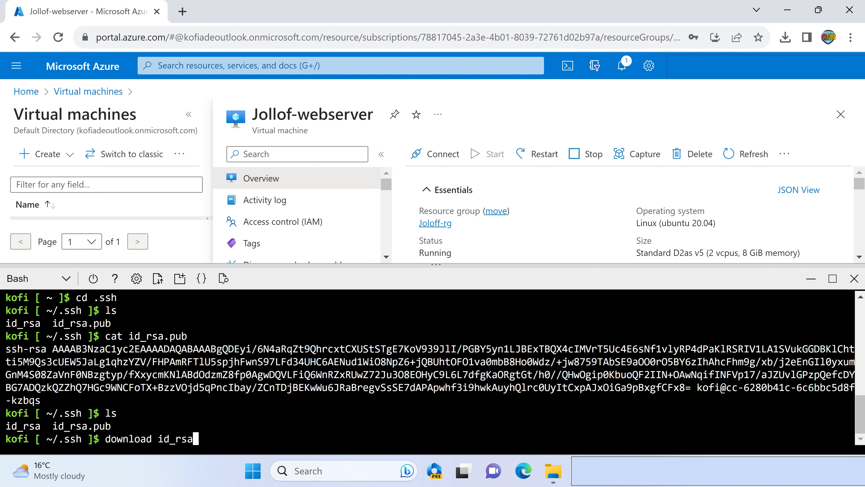
key("Return")
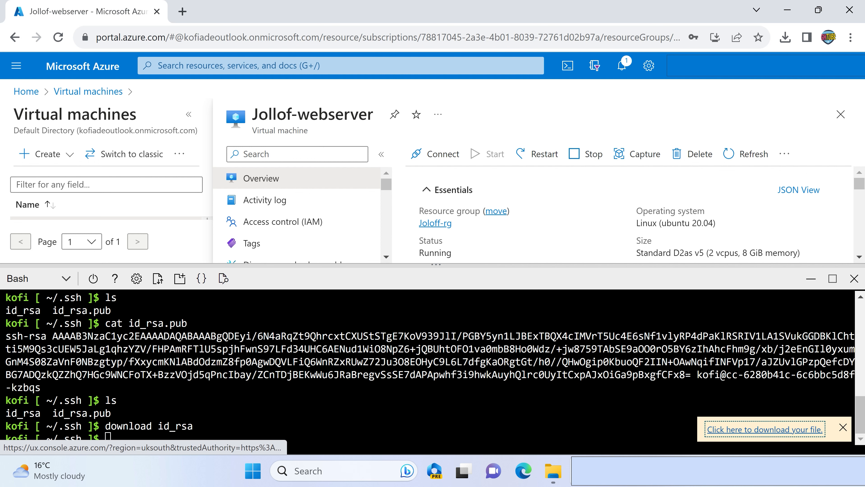
left_click(743, 430)
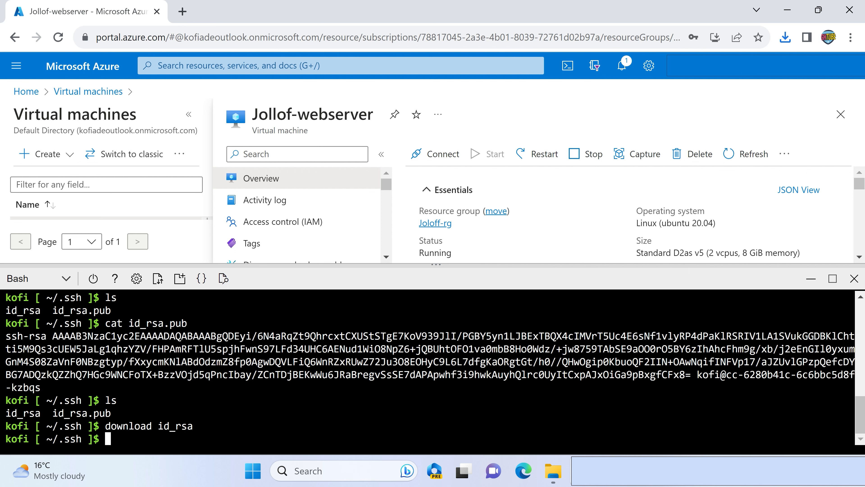
- Search Windows for "ter" and open the Terminal app
left_click(315, 470)
type("ter")
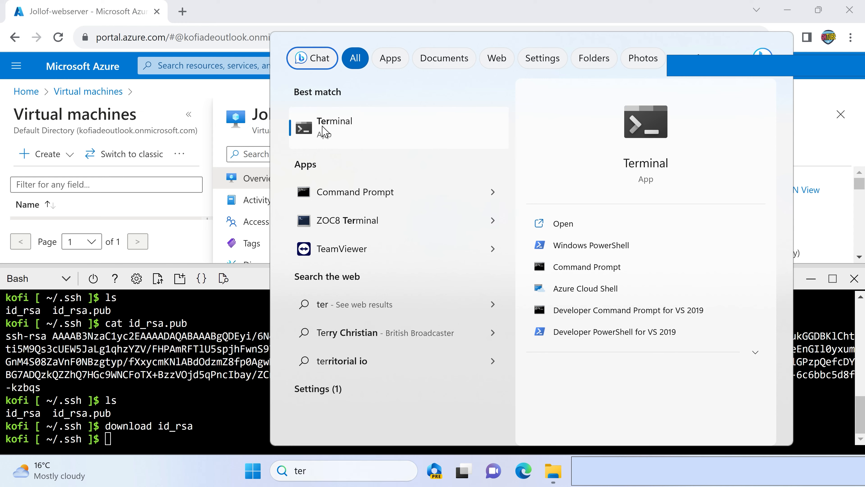
left_click(323, 128)
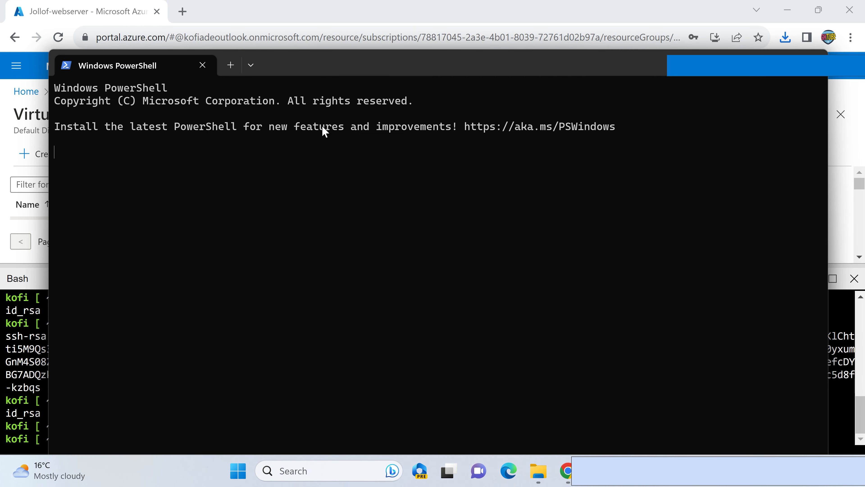
- Change to the .\Downloads\ folder in PowerShell and list its contents to locate the id_rsa key file
type("cd")
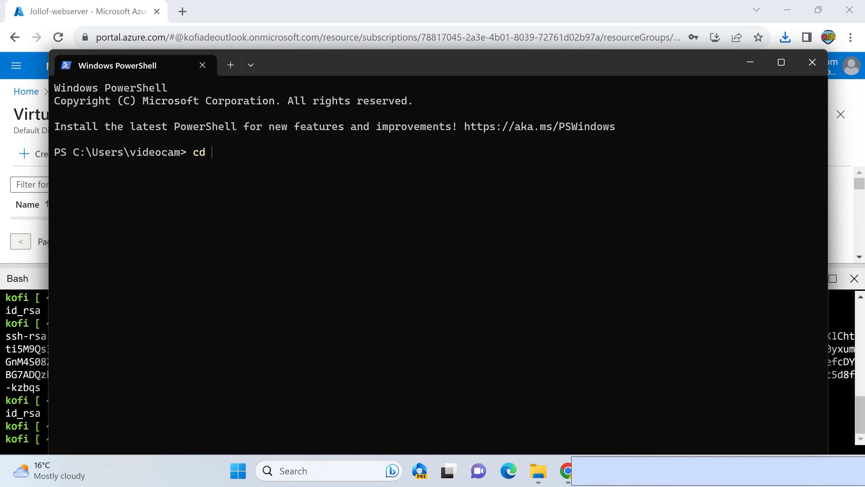
type(" .\\Down")
key("Tab")
key("Return")
type("ls")
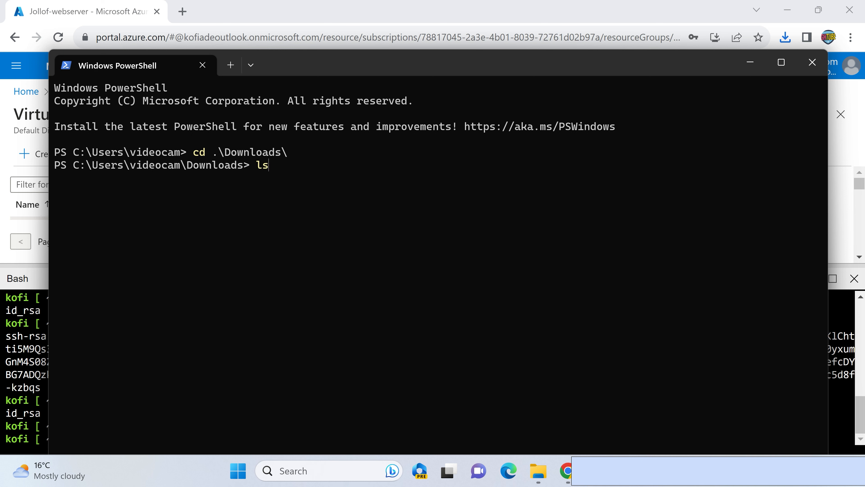
key("Return")
left_click_drag(364, 283, 404, 287)
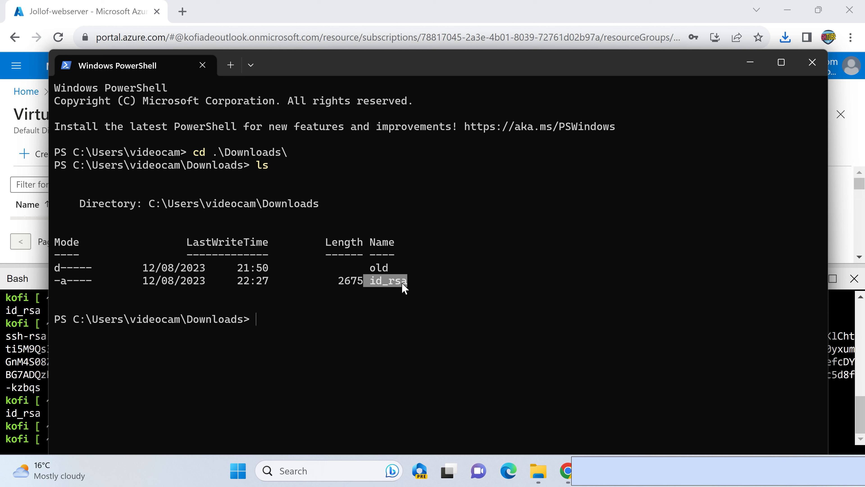
left_click(278, 326)
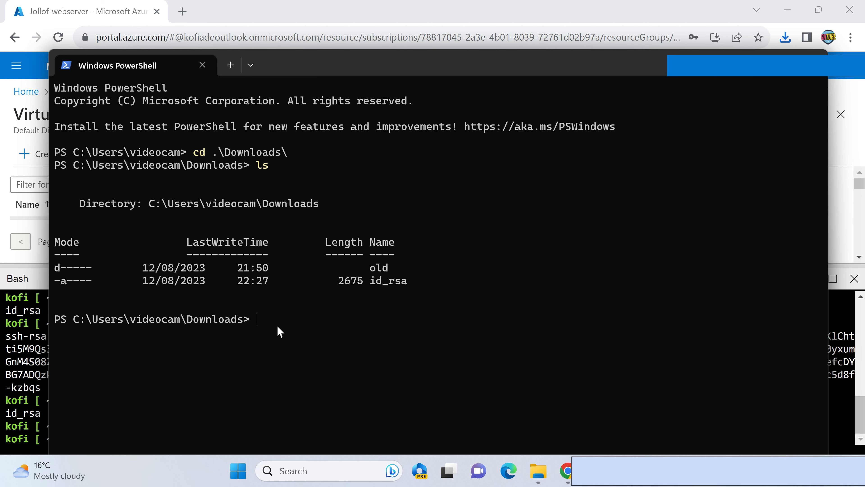
- Switch back to the Azure portal, close Cloud Shell and copy Jollof-webserver's public IP address
type("s")
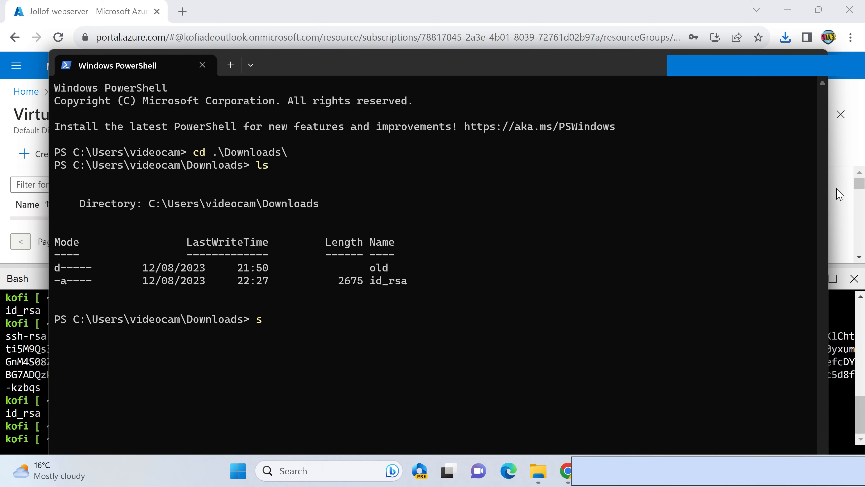
left_click(842, 195)
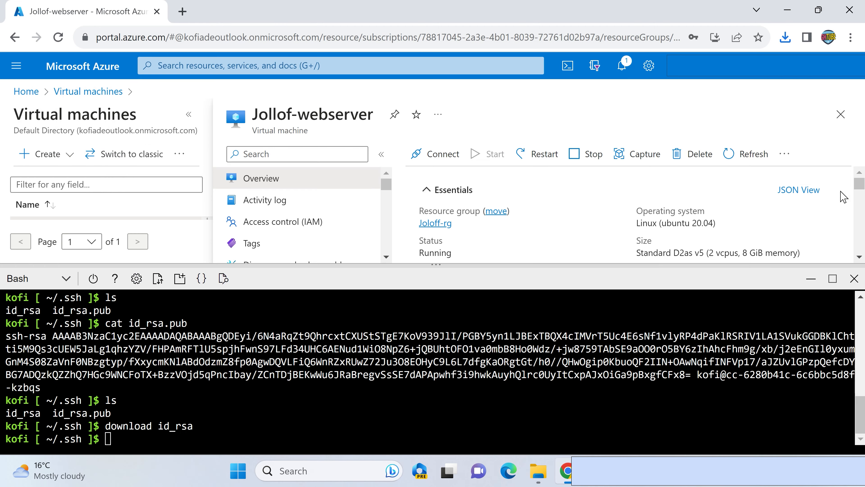
left_click(854, 278)
left_click(693, 282)
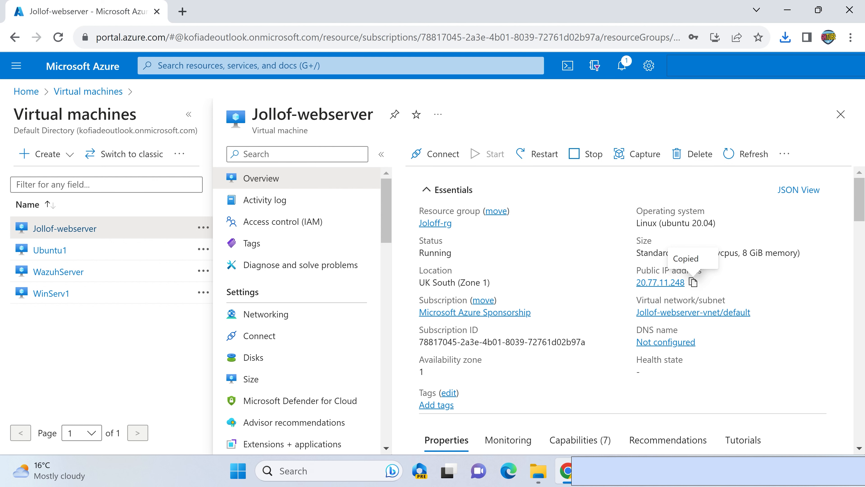
- In the PowerShell window, run "ssh -l azuser 20.77.11.248 -i .\id_rsa" and answer yes to continue connecting
key("alt+Tab")
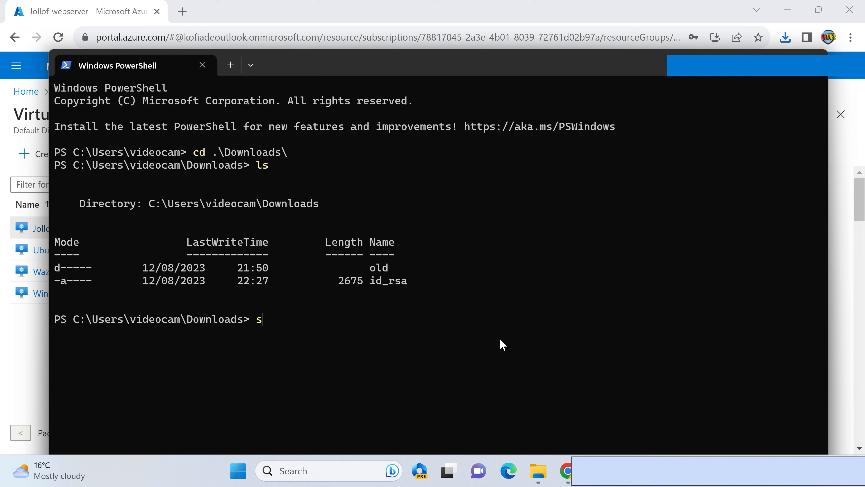
key("BackSpace")
type("ssh -l azuser")
right_click(529, 352)
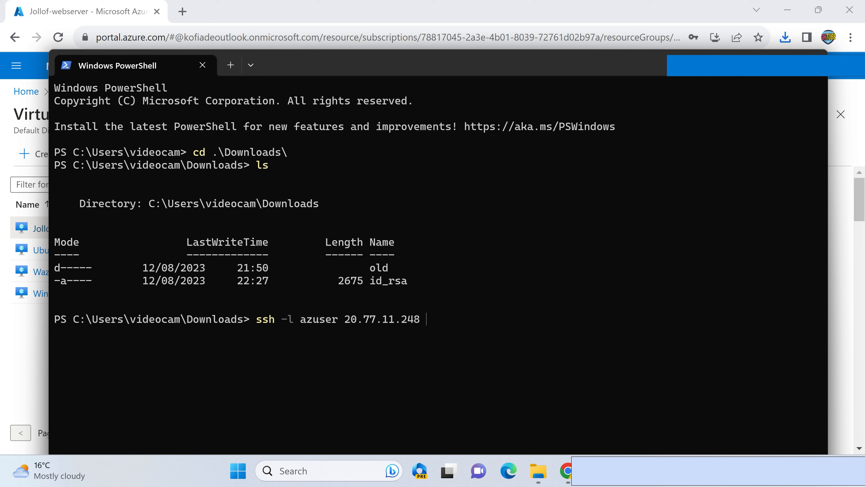
type("-i")
type(" .\\i")
key("Tab")
type("yes")
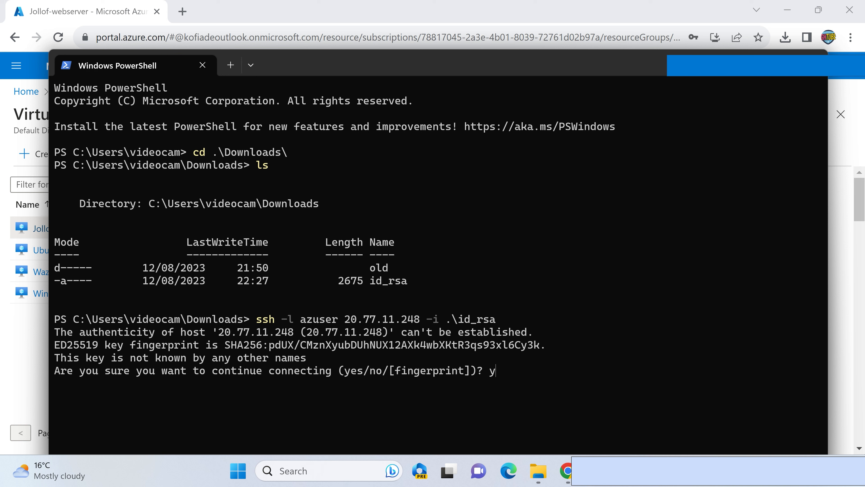
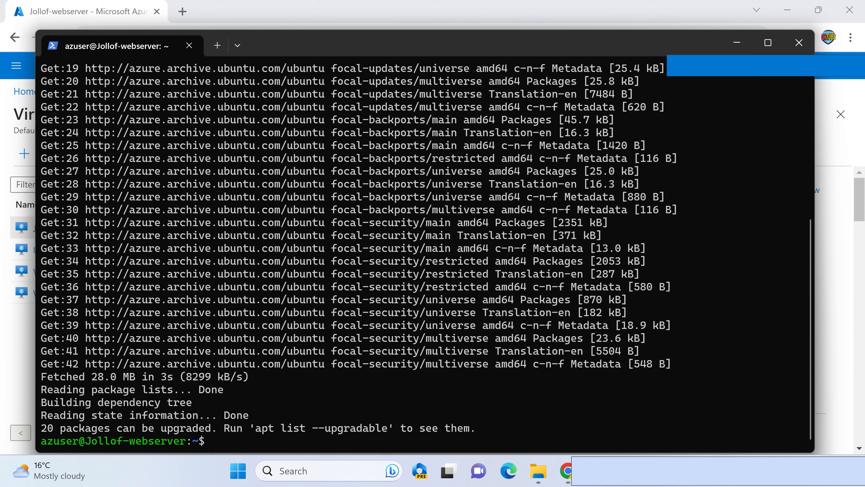
- Clear the terminal, run "sudo apt install nginx" on Jollof-webserver and answer Y to continue the installation
type("cla")
key("BackSpace")
type("ear")
key("Return")
type("sudo ")
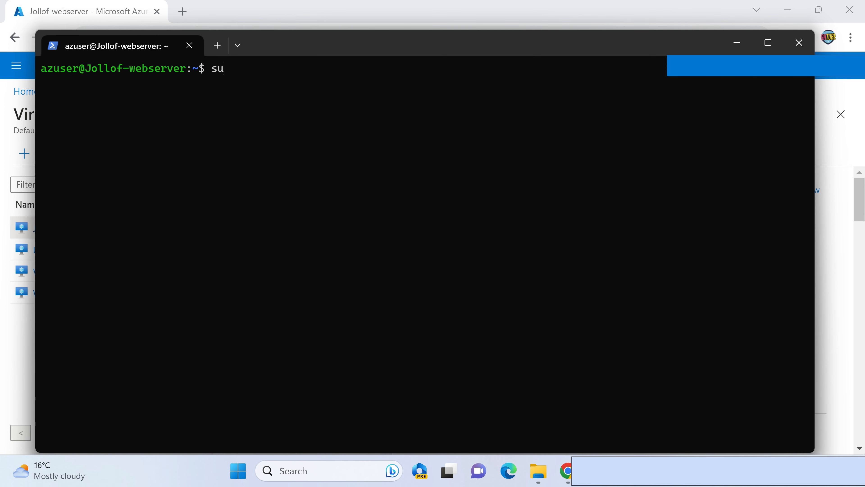
type("apt install nginx")
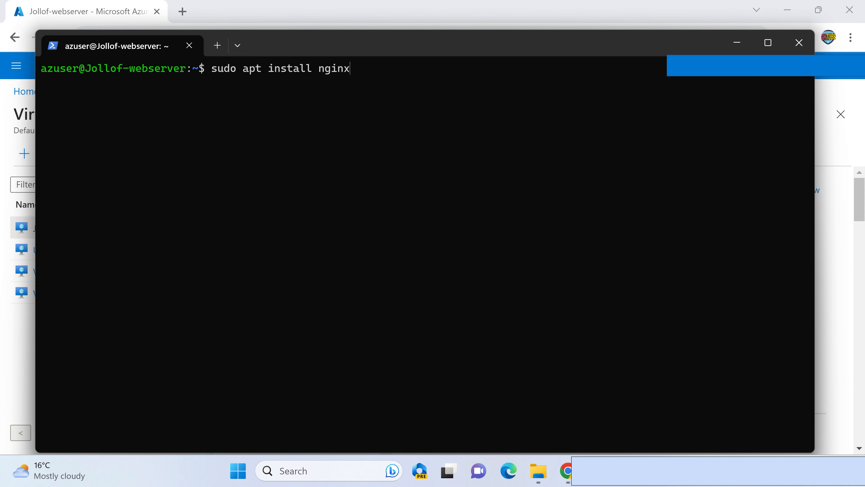
key("Return")
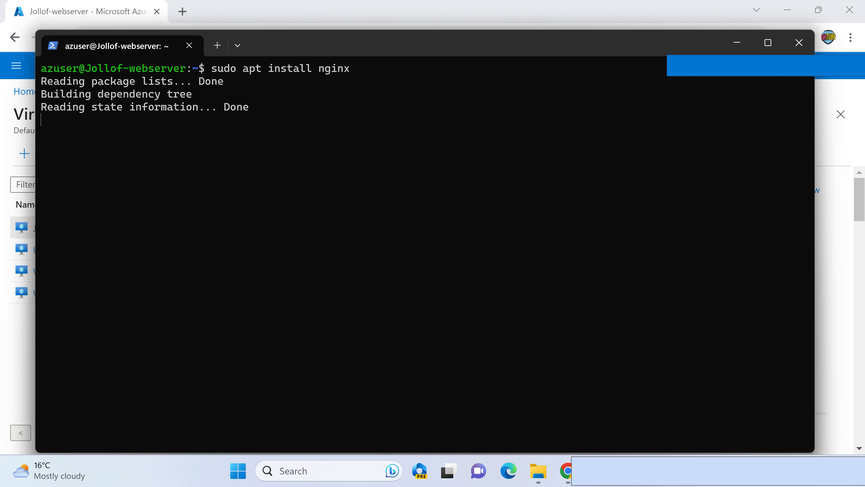
type("Y")
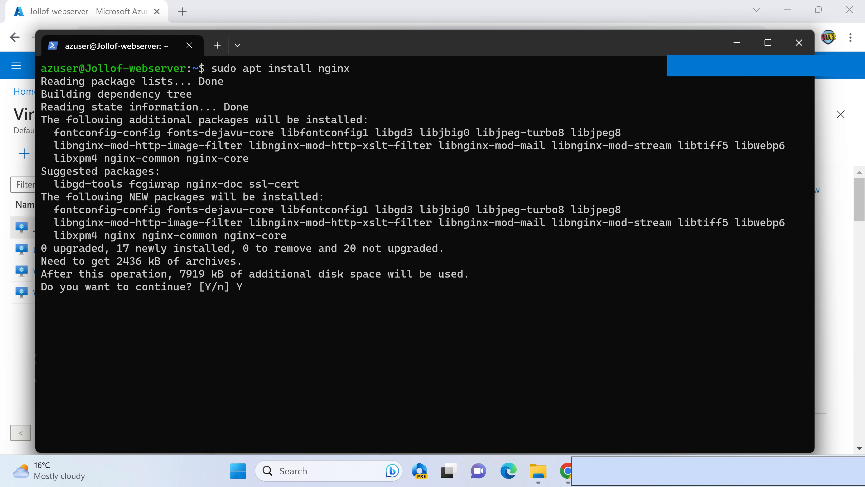
key("Return")
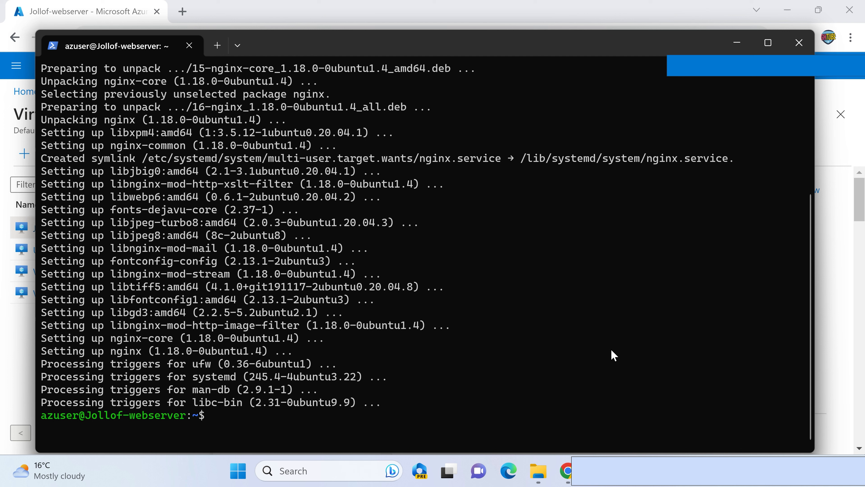
- Switch to the Azure portal and open Jollof-webserver's Networking settings at the inbound port rules
left_click(833, 249)
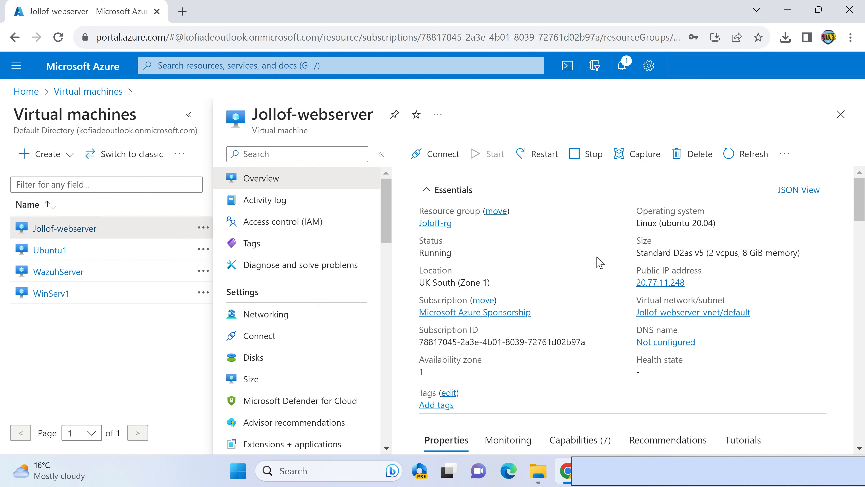
left_click(291, 321)
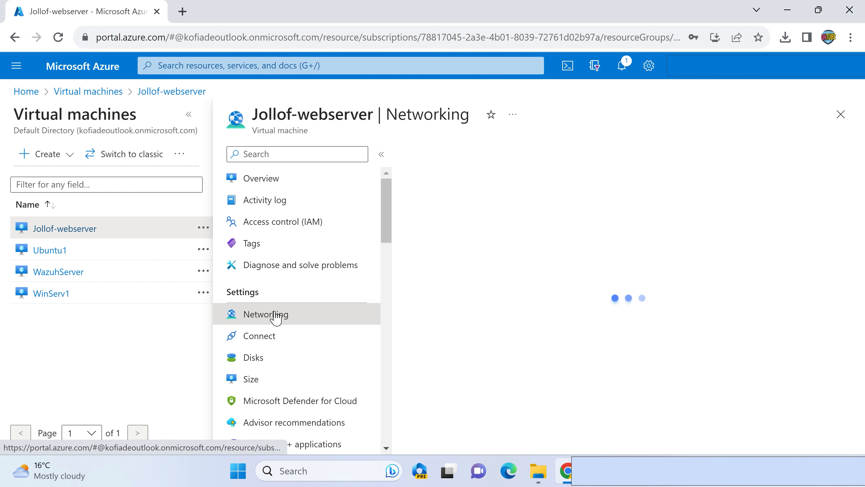
scroll(596, 269, "down", 4)
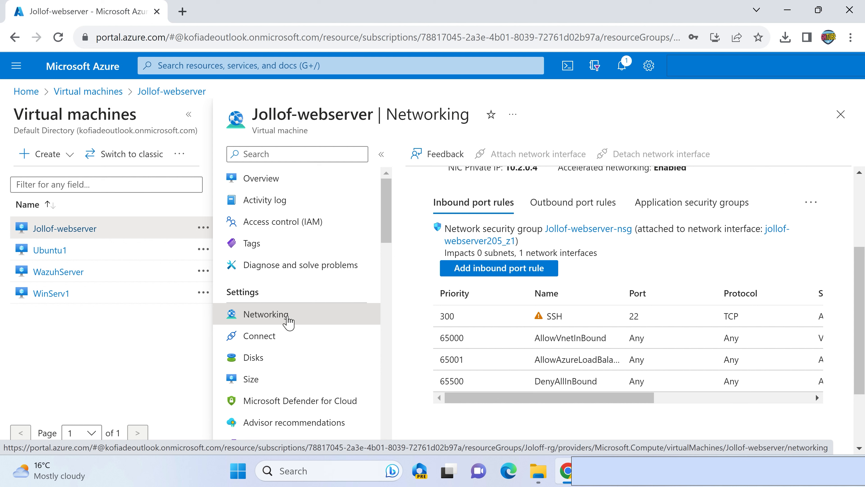
scroll(556, 303, "up", 2)
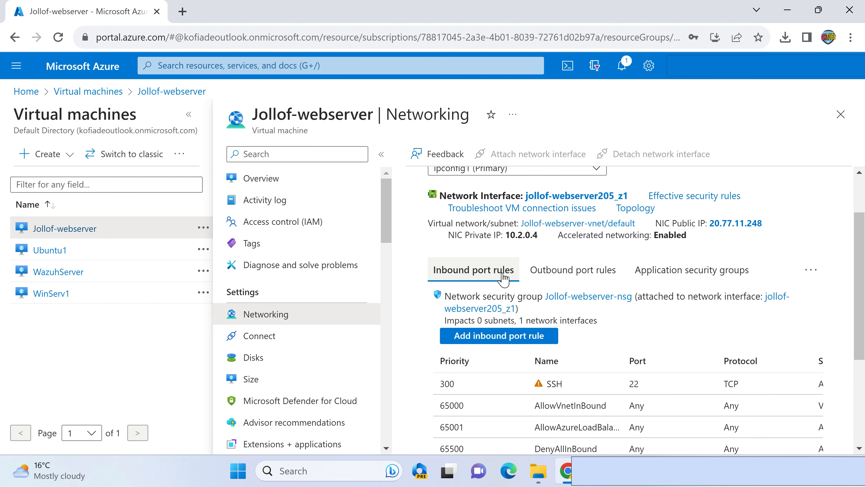
scroll(593, 277, "down", 2)
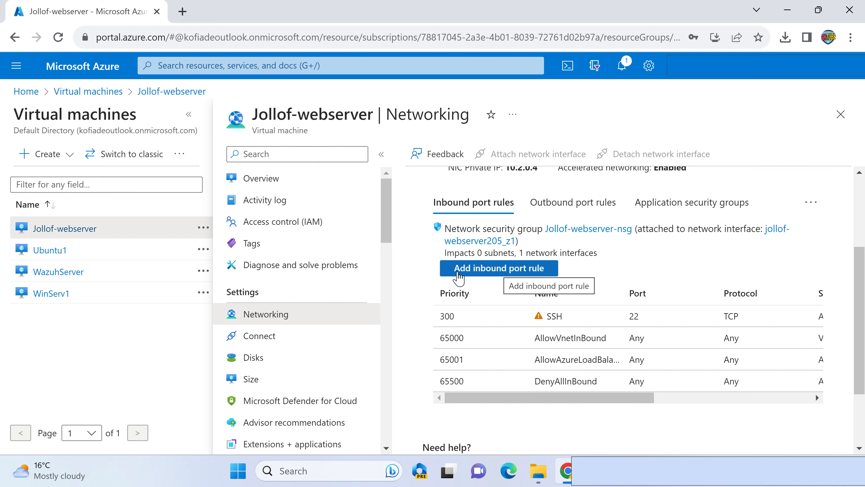
- Add an inbound port rule to Jollof-webserver-nsg for the HTTP service, keeping source Any, action Allow and priority 310
left_click(506, 275)
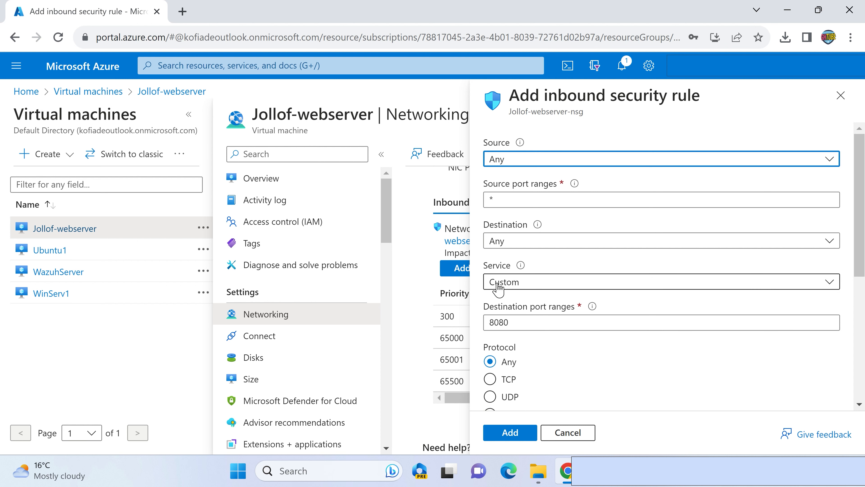
left_click(802, 288)
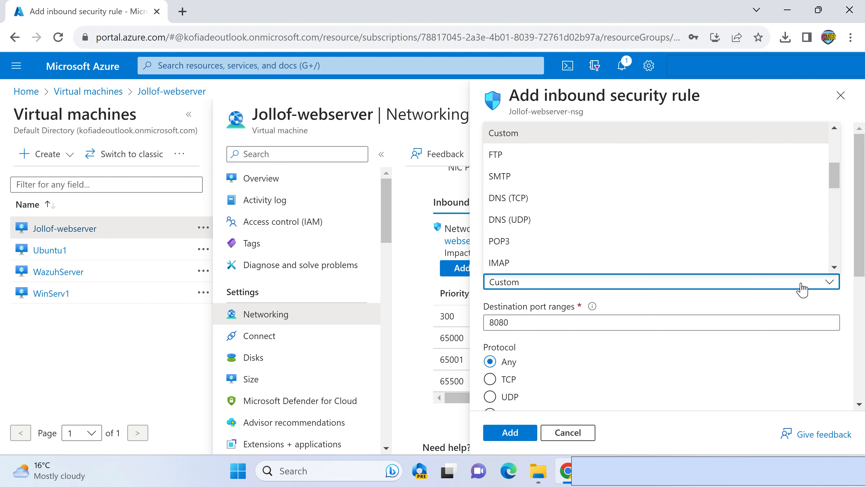
scroll(673, 219, "down", 5)
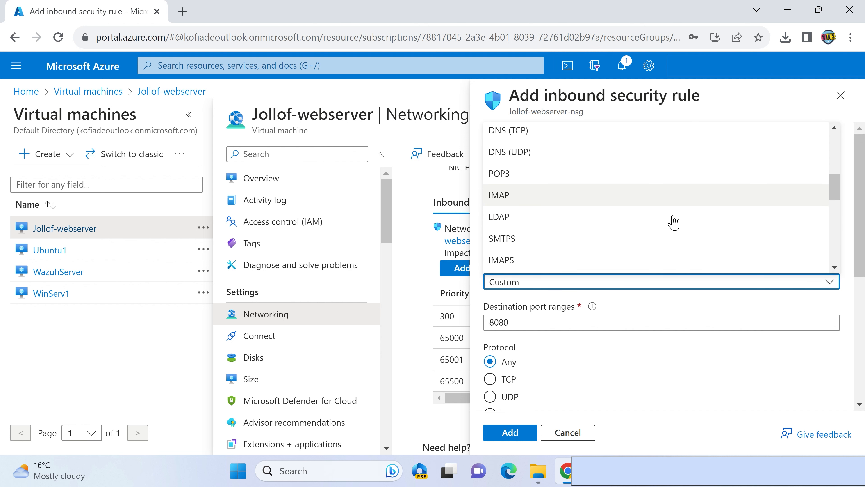
scroll(673, 222, "up", 7)
scroll(673, 222, "up", 3)
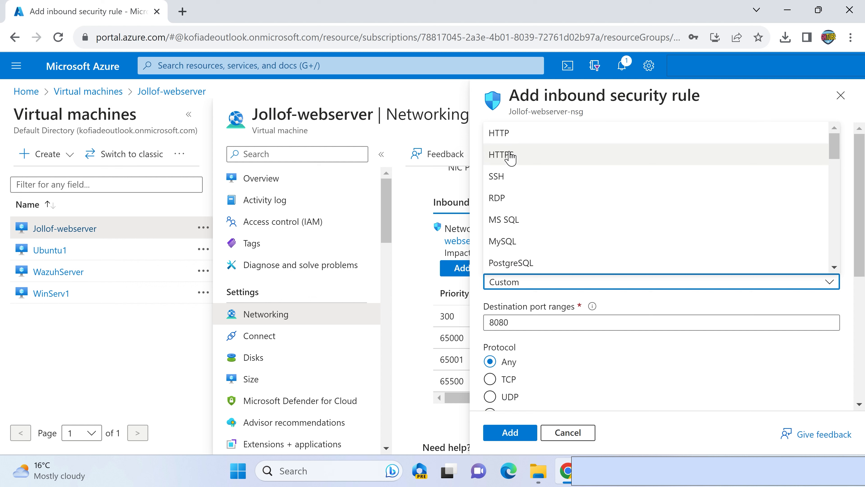
left_click(499, 134)
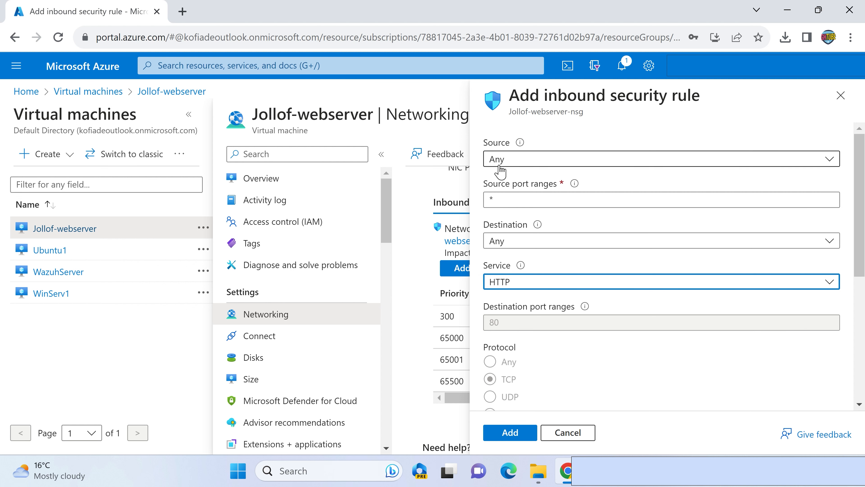
scroll(647, 394, "down", 7)
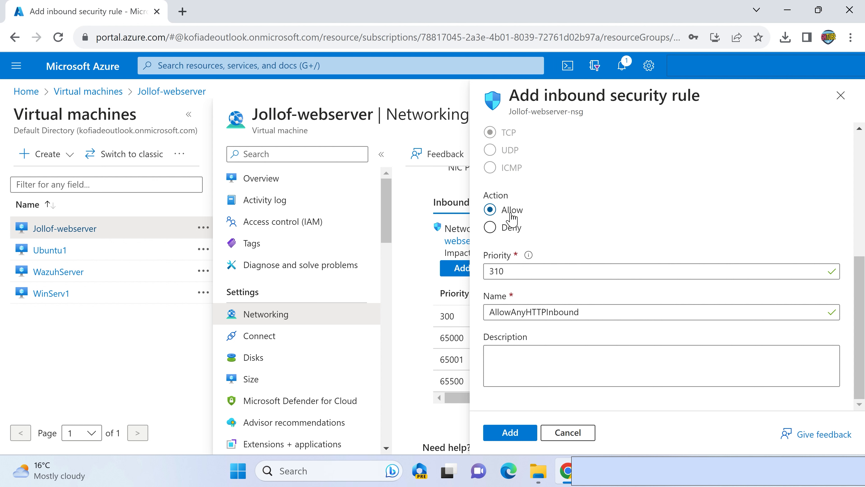
left_click(509, 438)
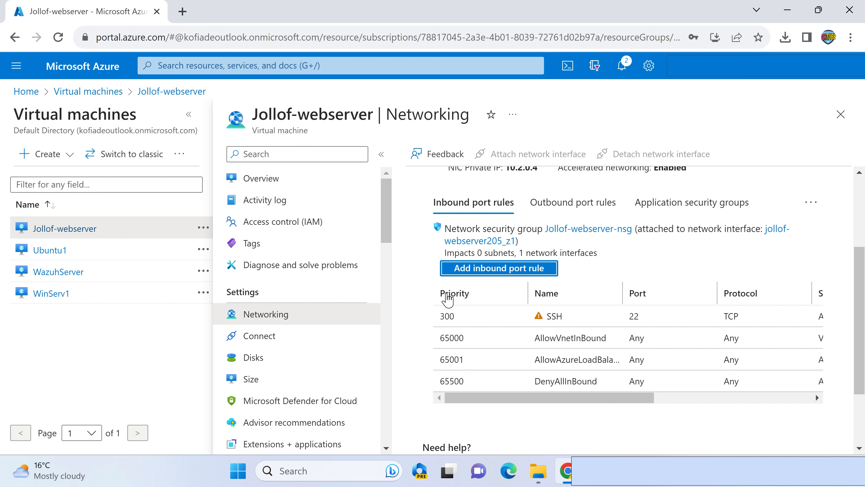
- Reload the Networking page and check the inbound port rules for the new HTTP rule
scroll(577, 278, "up", 1)
scroll(577, 278, "down", 1)
left_click(60, 40)
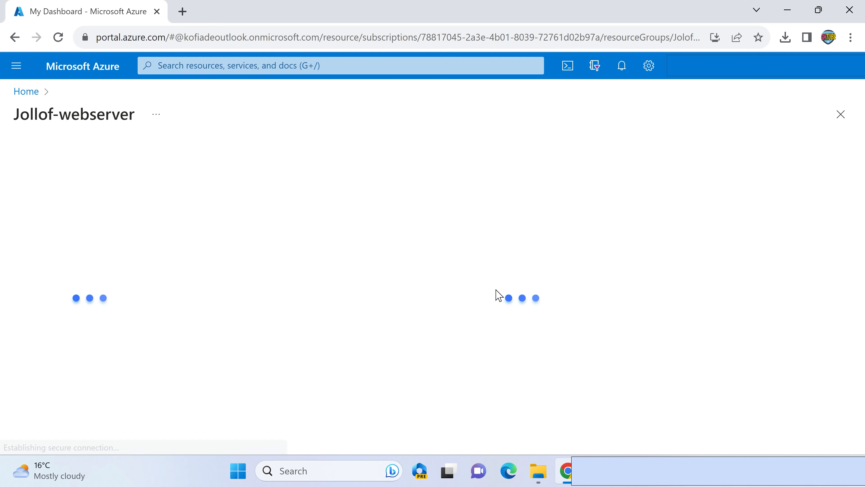
scroll(277, 303, "down", 1)
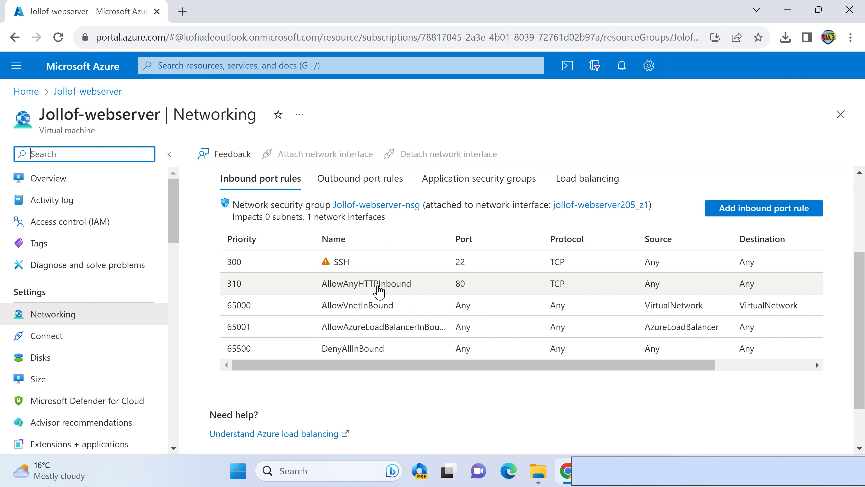
scroll(378, 290, "up", 4)
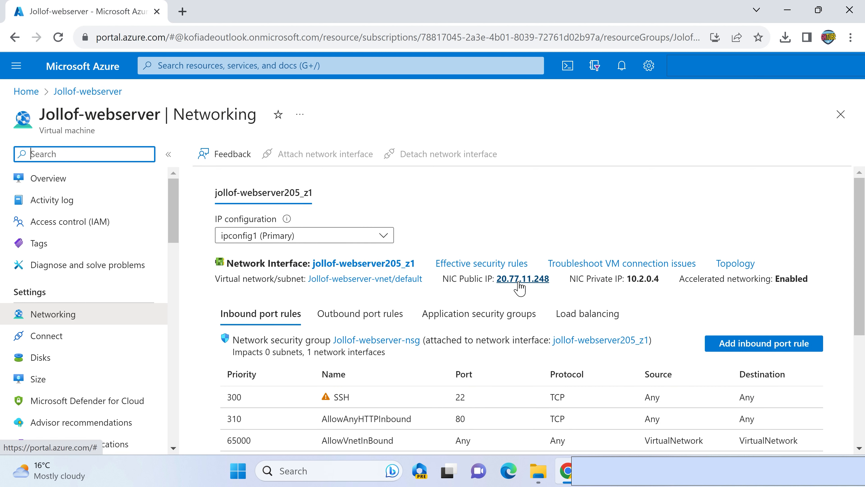
- Copy the NIC public IP 20.77.11.248 and open it in a new browser tab to test the web server
left_click_drag(551, 279, 496, 279)
key("ctrl+c")
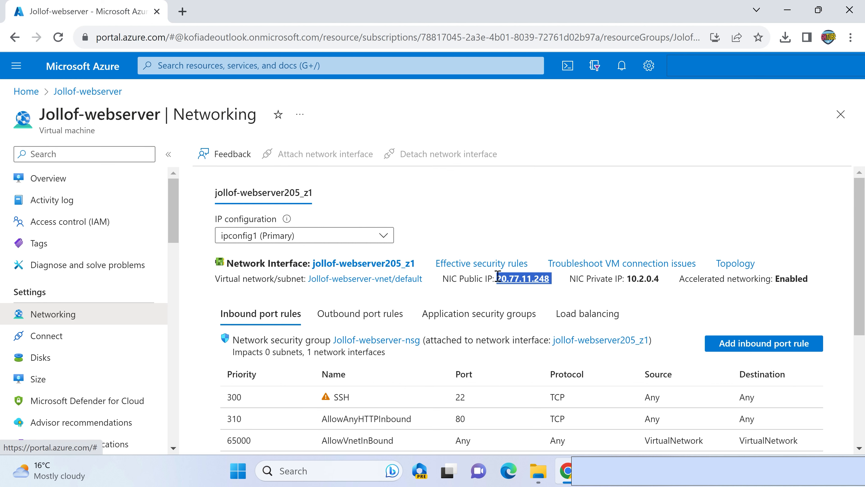
left_click(182, 11)
key("ctrl+v")
key("Return")
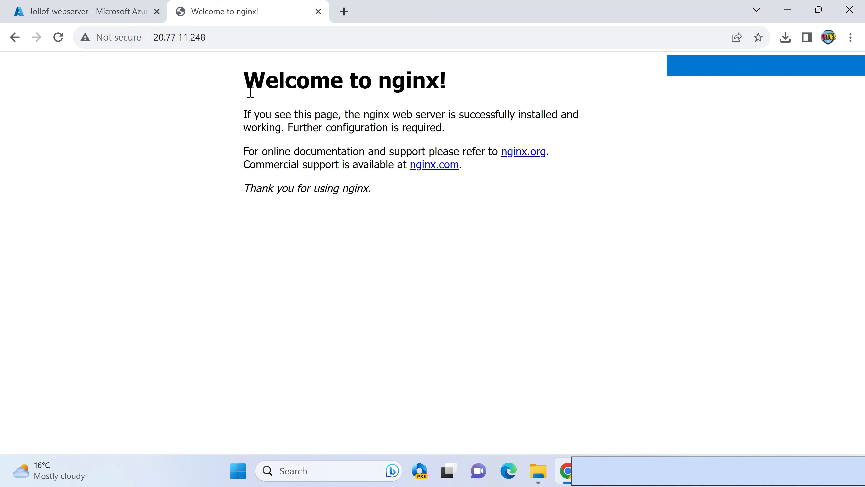
left_click_drag(260, 81, 431, 83)
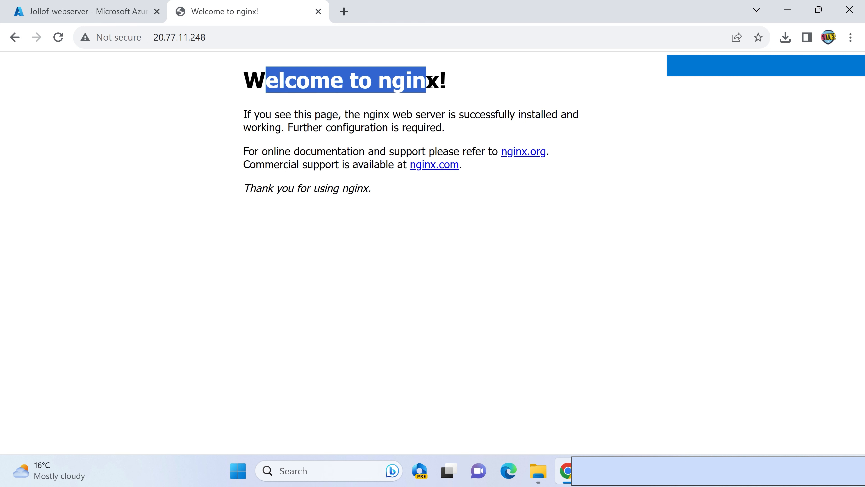
left_click(254, 101)
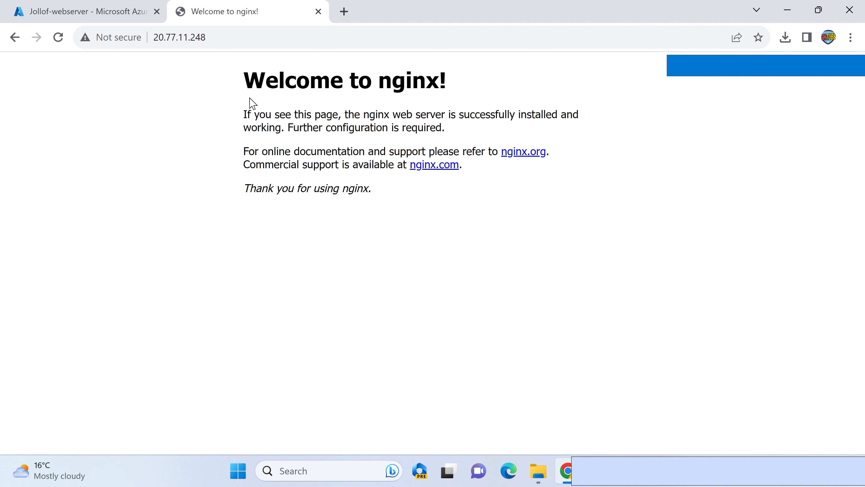
left_click(64, 12)
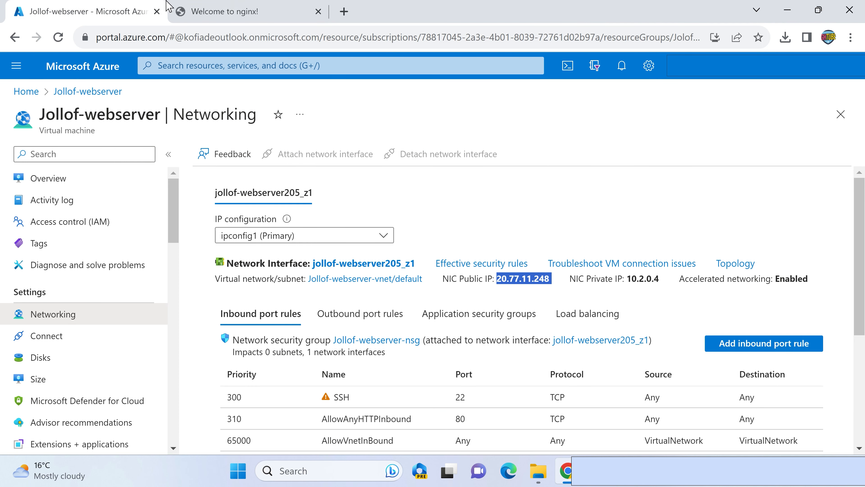
left_click(210, 12)
left_click(99, 13)
- Switch to the terminal's SSH session, change to the /var/www/html directory and list its contents
left_click(623, 473)
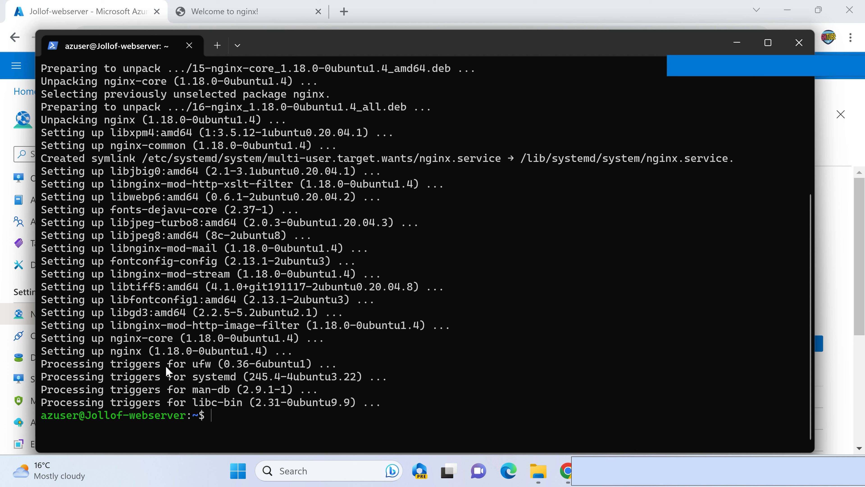
key("Up")
key("BackSpace")
key("BackSpace")
key("BackSpace")
key("BackSpace")
key("BackSpace")
key("BackSpace")
key("BackSpace")
key("BackSpace")
key("BackSpace")
key("BackSpace")
key("BackSpace")
key("BackSpace")
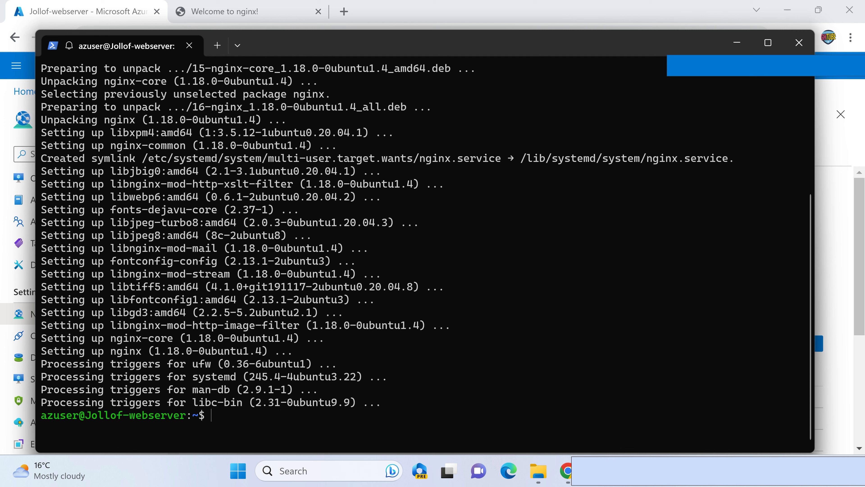
type("cd /var/www/html")
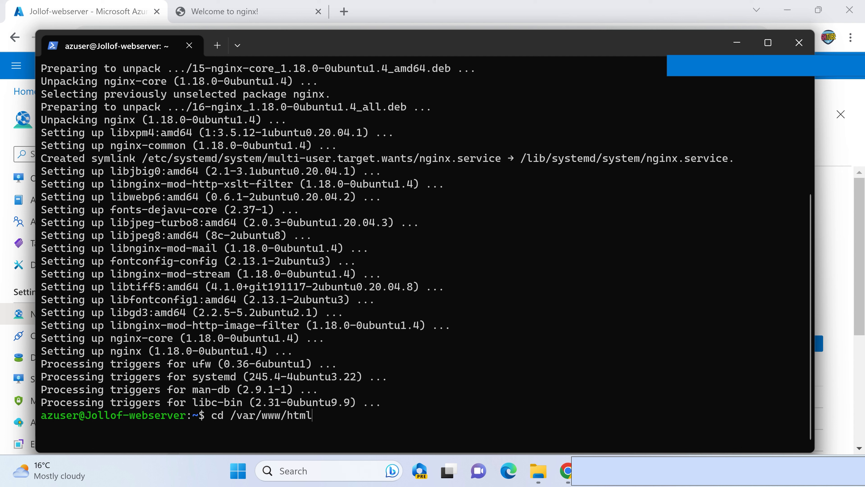
key("Return")
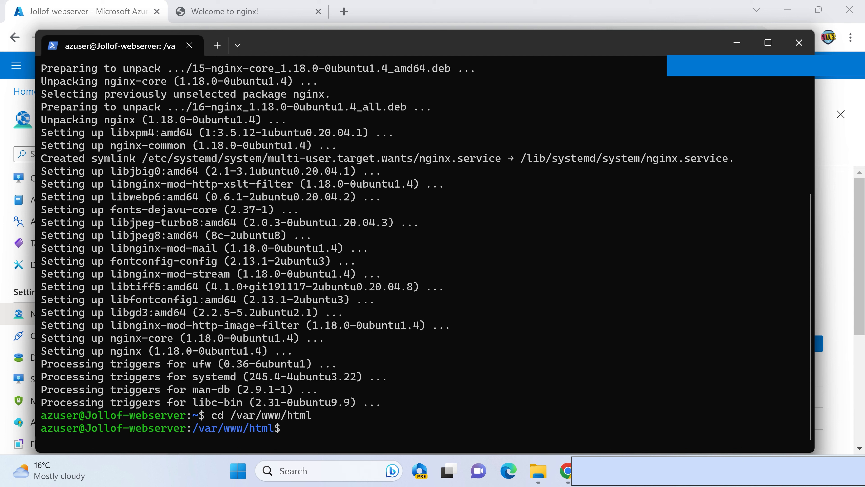
type("ls")
key("Return")
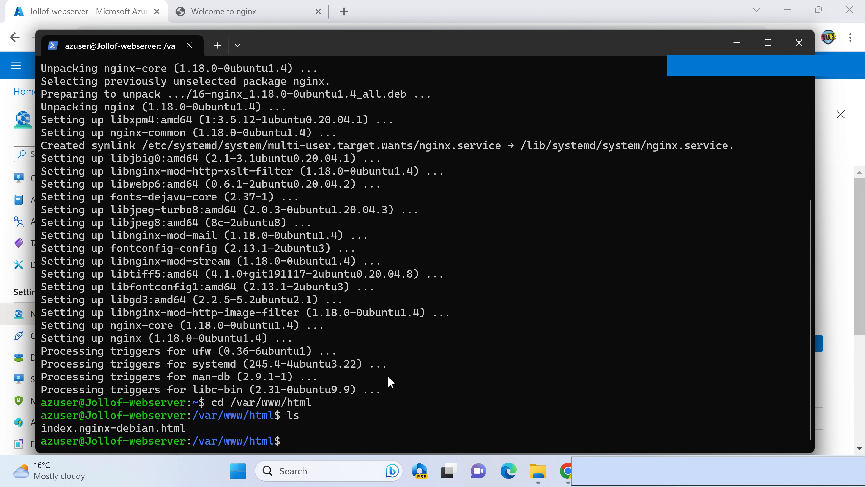
- Look at the nginx welcome page in the browser and return to the terminal
left_click(833, 248)
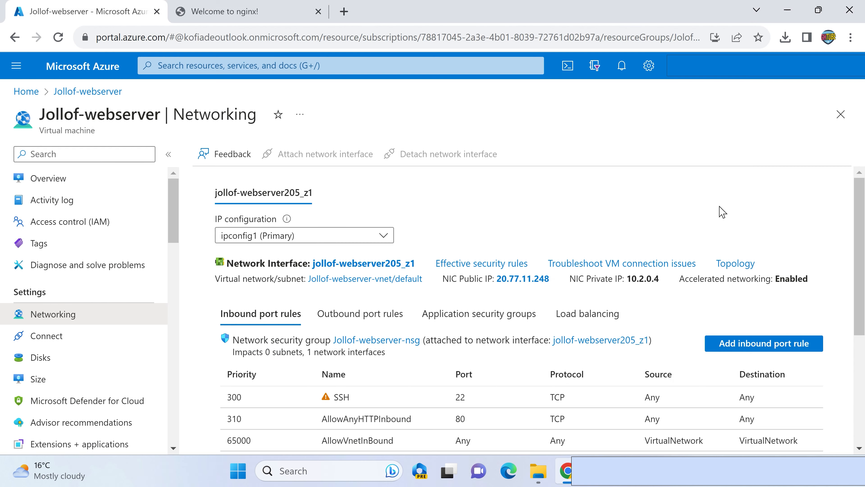
left_click(267, 17)
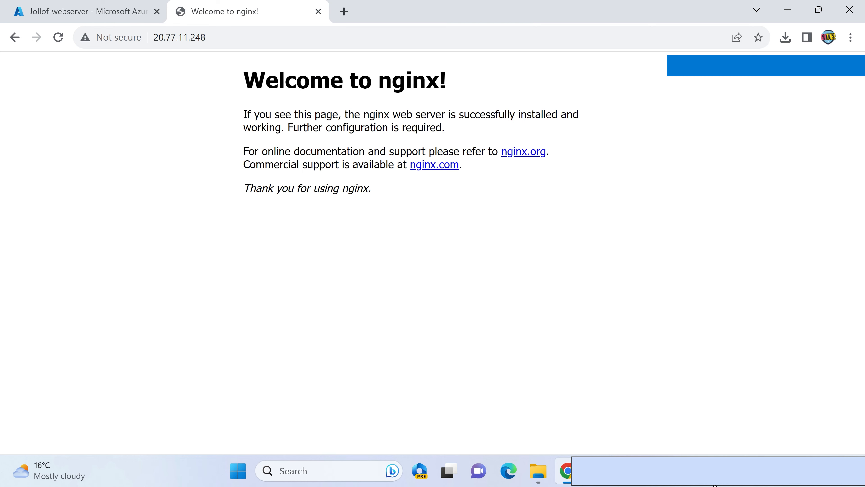
key("alt+Tab")
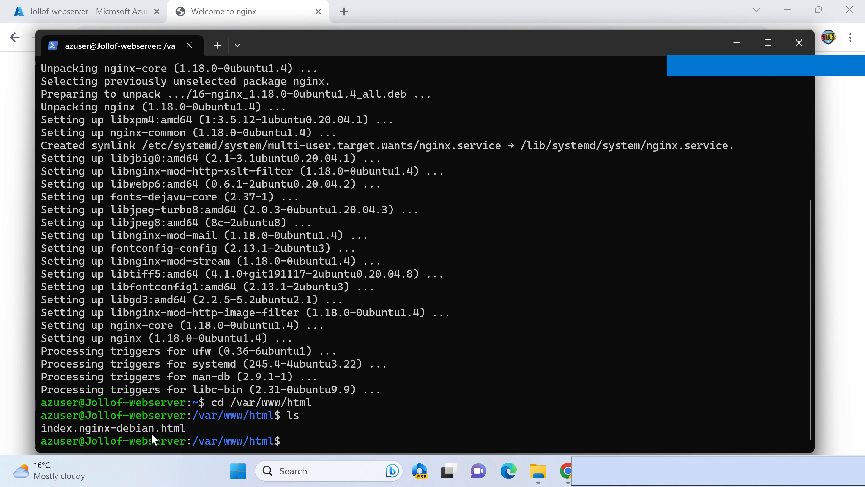
- Clear the terminal and list the contents of /var/www/html again
type("clear")
key("Return")
type("ls")
key("Return")
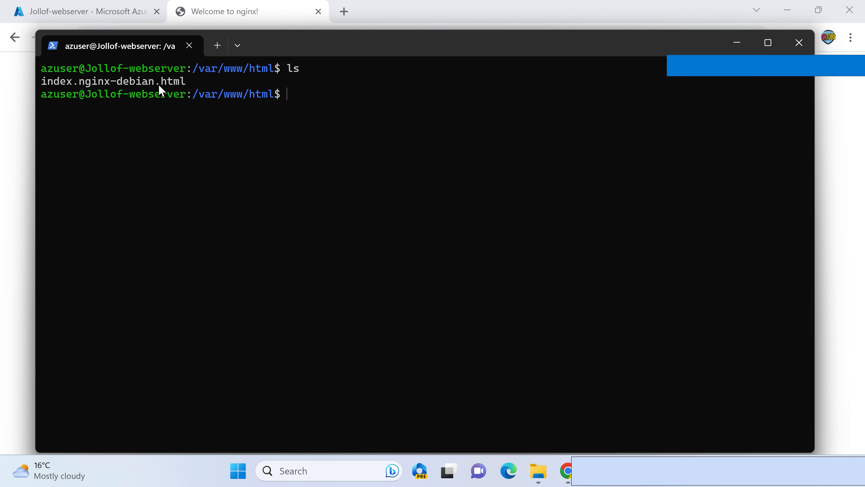
- Check the web server's page in the browser once more and begin an "rm -f" command in /var/www/html
left_click(831, 207)
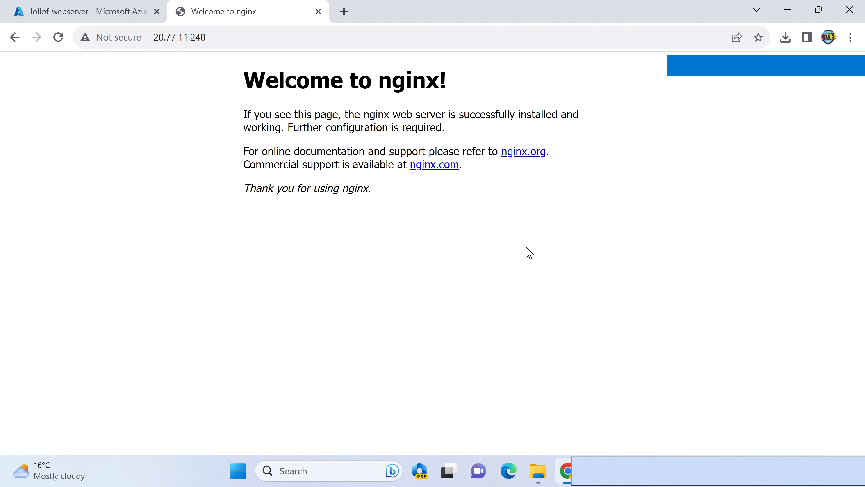
left_click(627, 403)
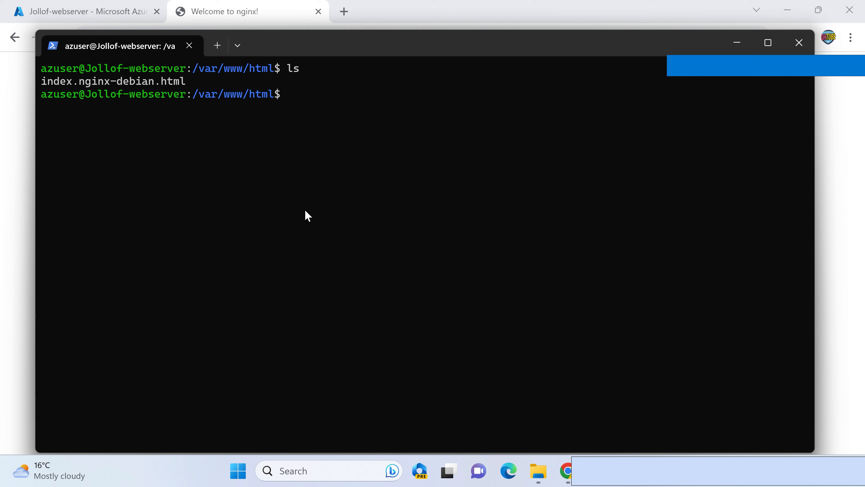
type("rm -f")
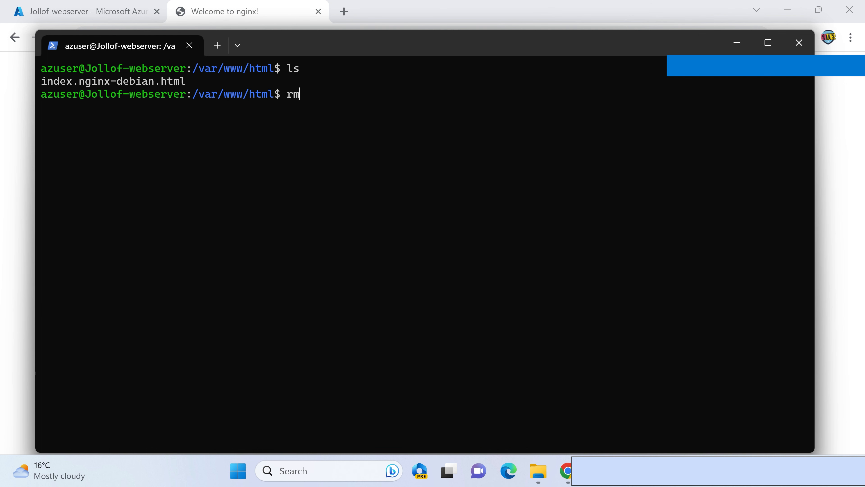